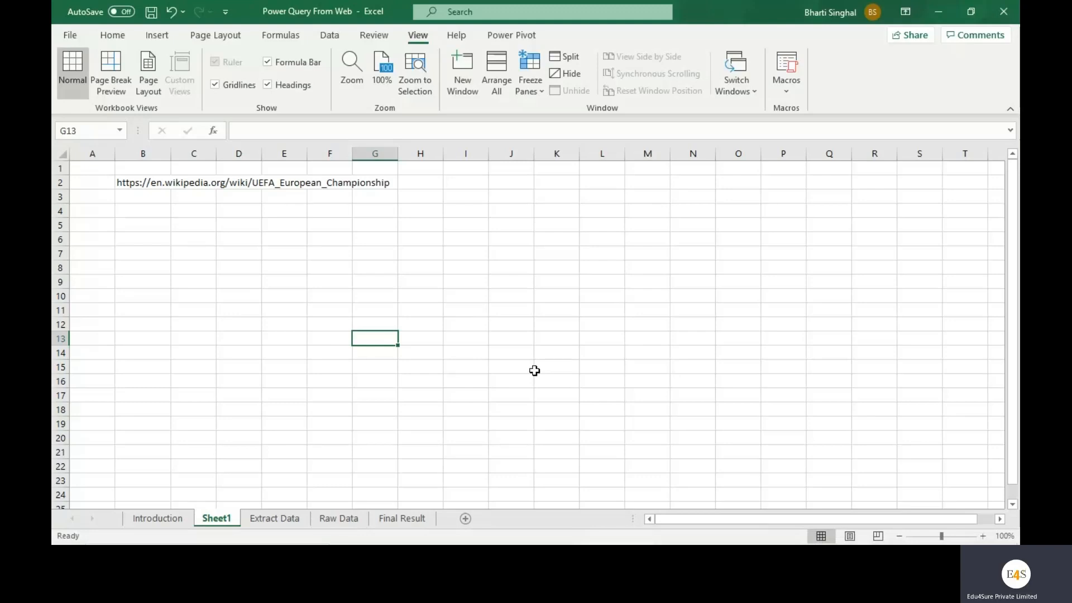
- Copy the full Wikipedia URL stored in cell B2 of Sheet1
left_click(127, 178)
left_click_drag(531, 132, 179, 141)
key("ctrl+c")
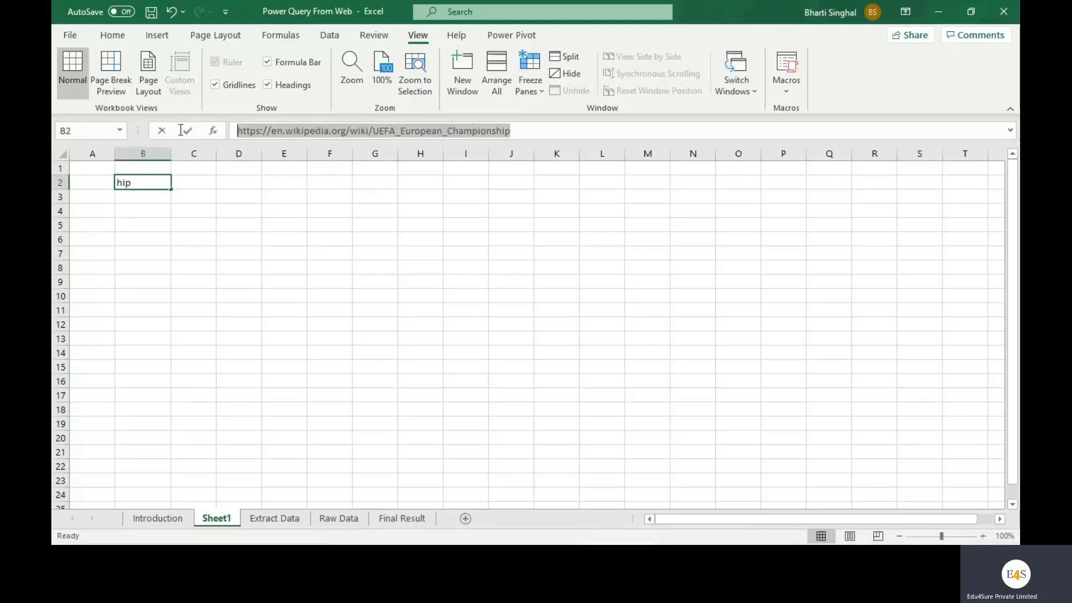
- Switch to Chrome, open the copied UEFA European Championship URL in a new browser tab, and hide the screen-sharing notice
mouse_move(847, 538)
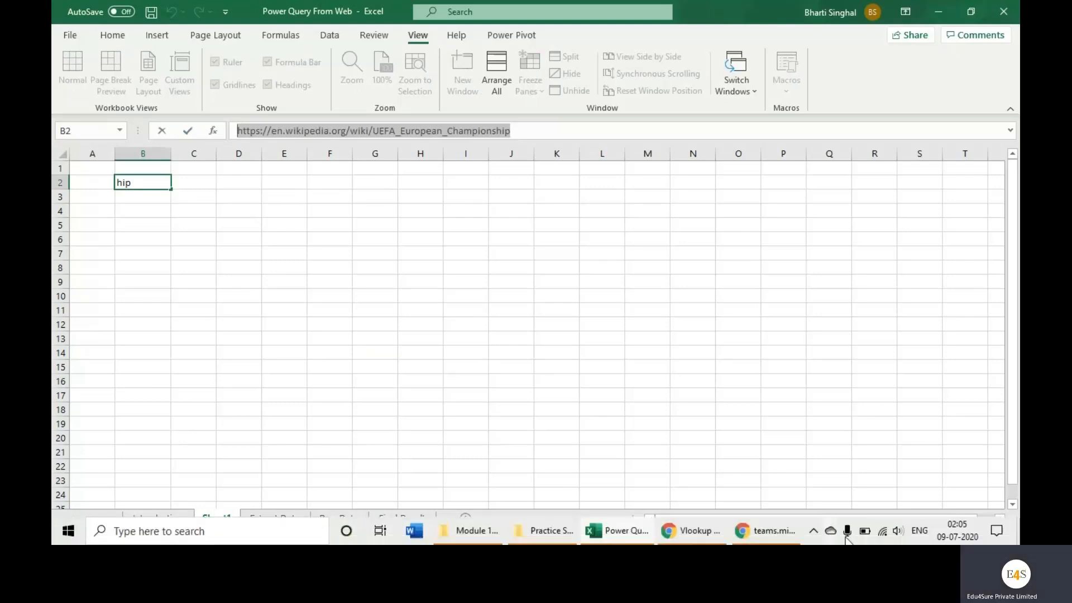
left_click(801, 534)
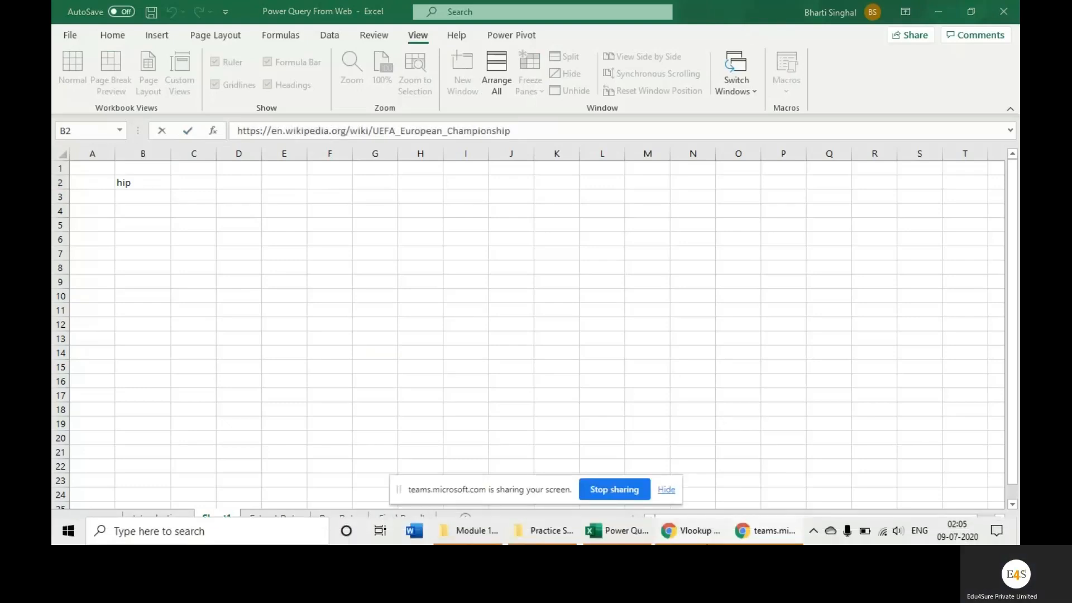
left_click(782, 535)
left_click(741, 15)
key("ctrl+v")
key("Return")
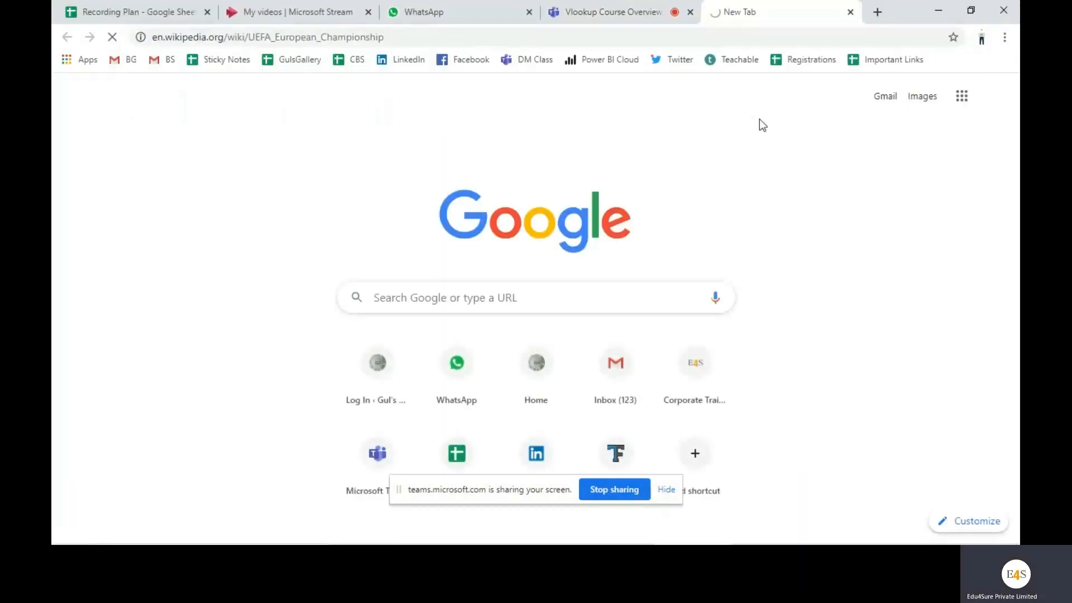
left_click(672, 494)
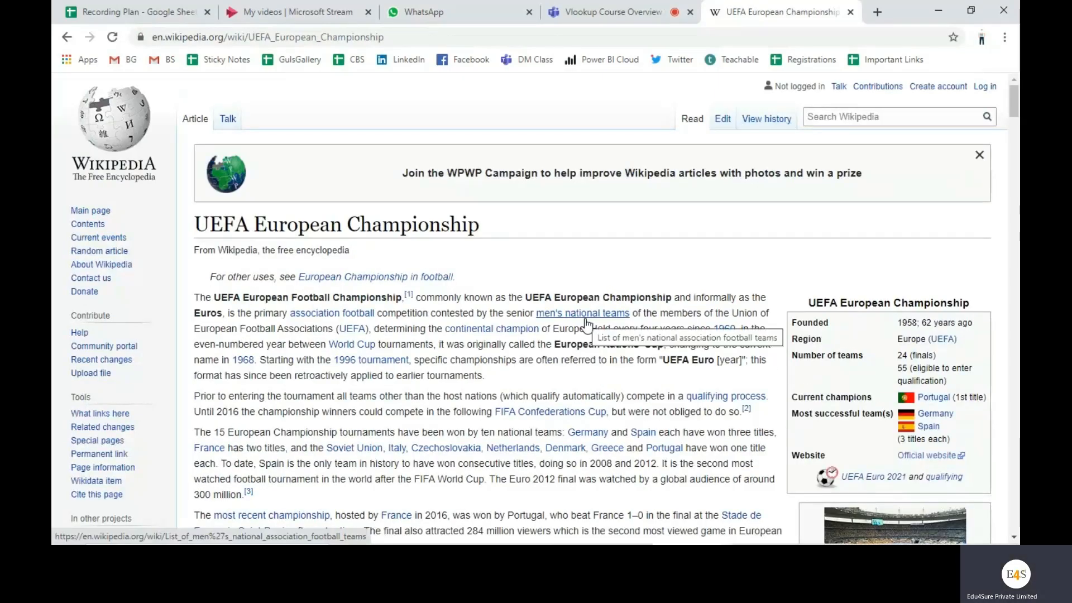
- Examine the article's Results table, focusing on the year and winner of the 1960 tournament
scroll(638, 211, "down", 6)
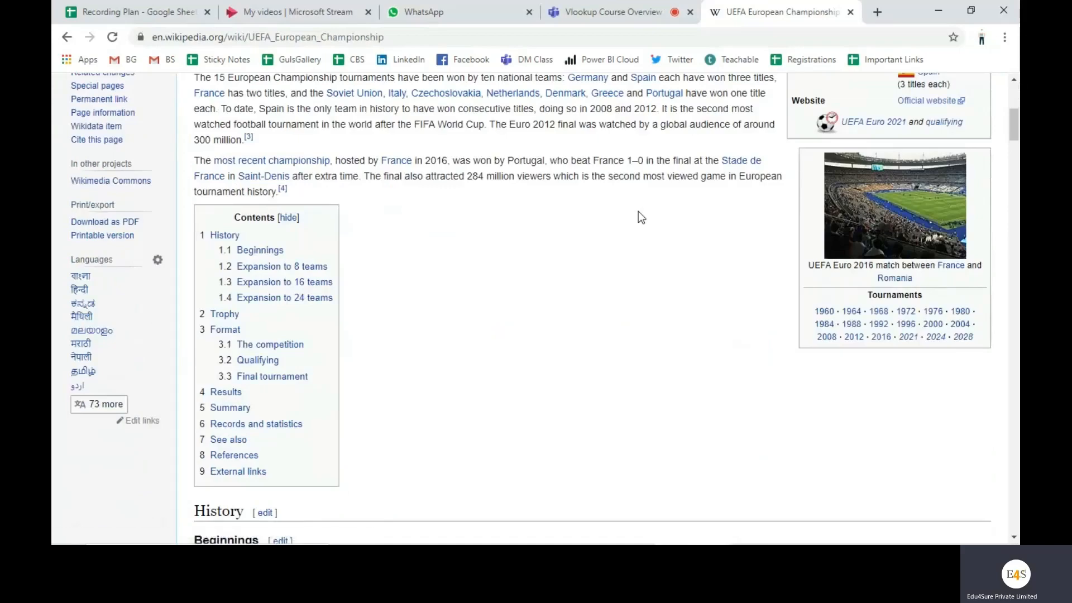
scroll(630, 208, "up", 4)
scroll(630, 207, "down", 5)
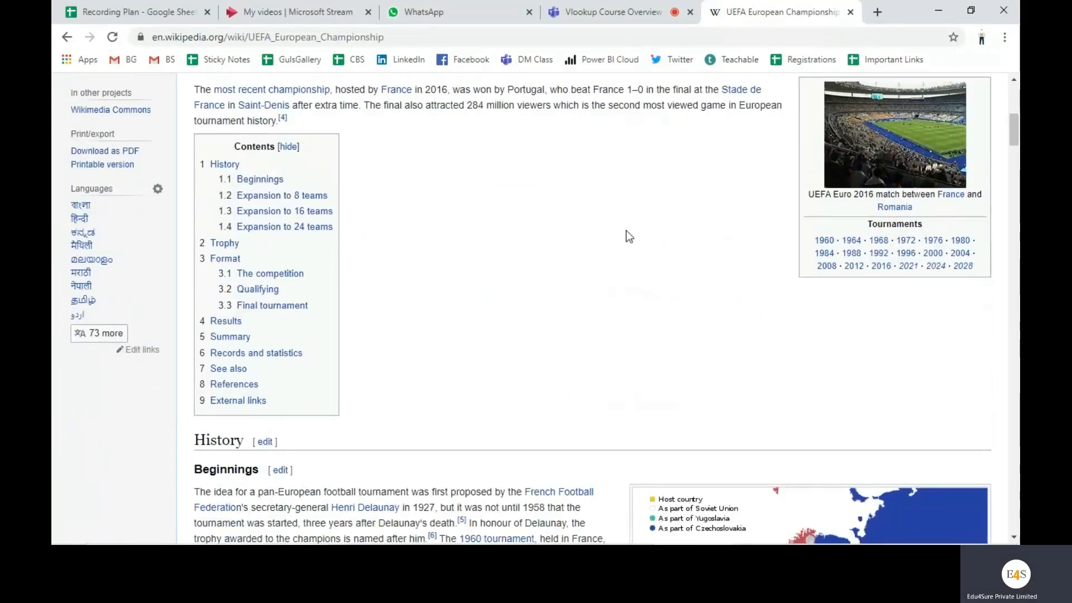
scroll(629, 232, "down", 20)
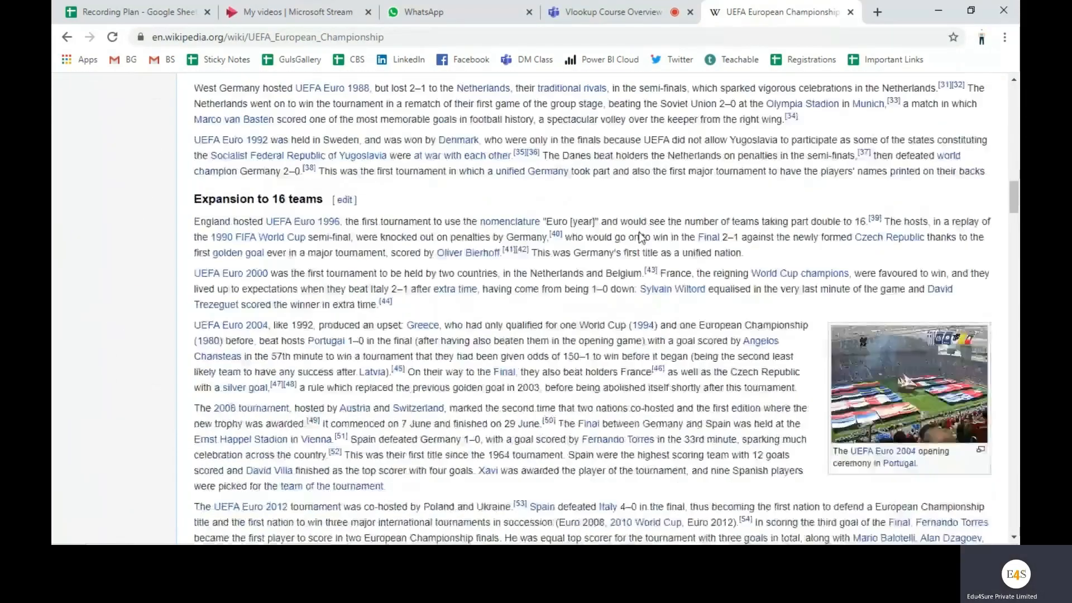
scroll(645, 215, "down", 20)
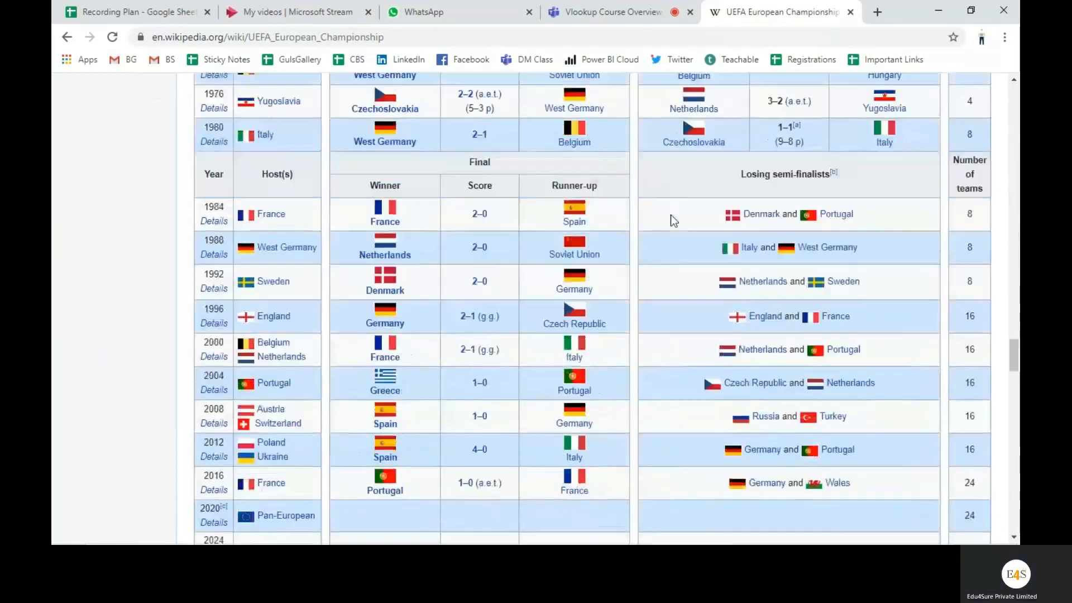
scroll(671, 214, "up", 4)
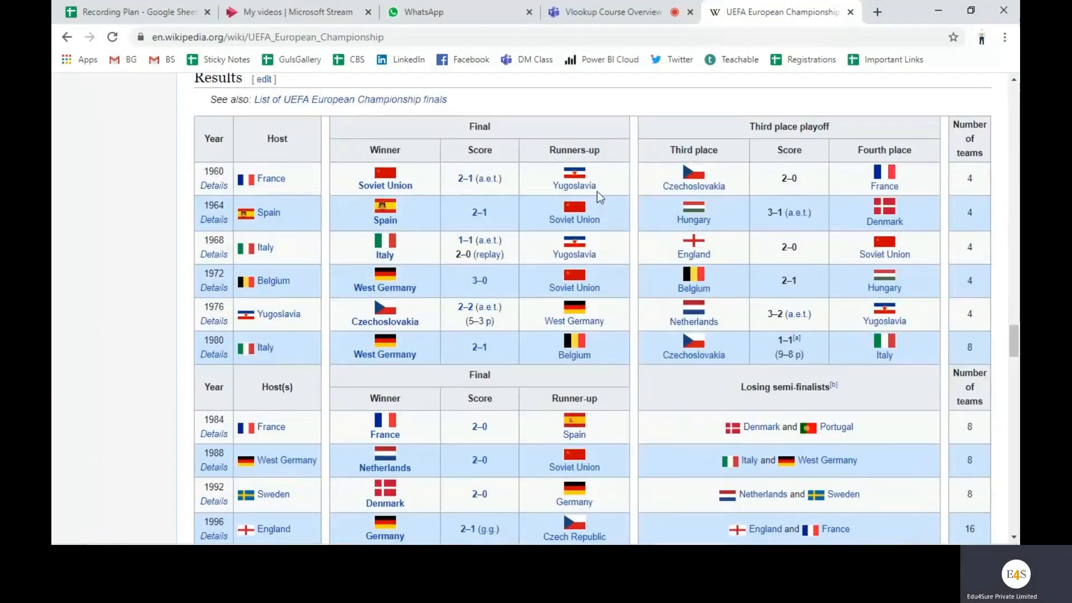
scroll(287, 166, "down", 3)
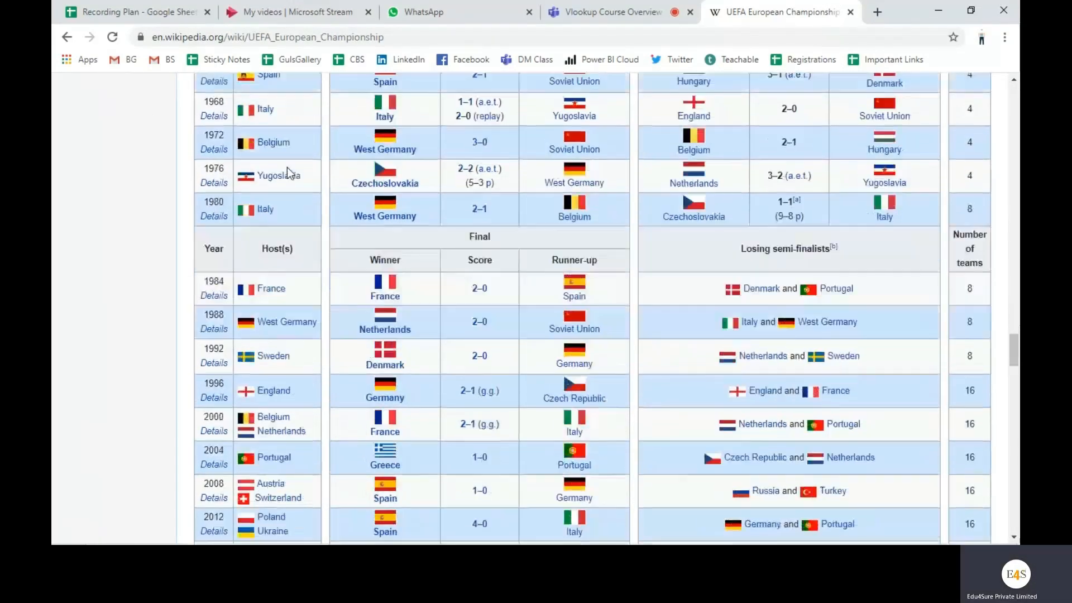
scroll(294, 202, "up", 3)
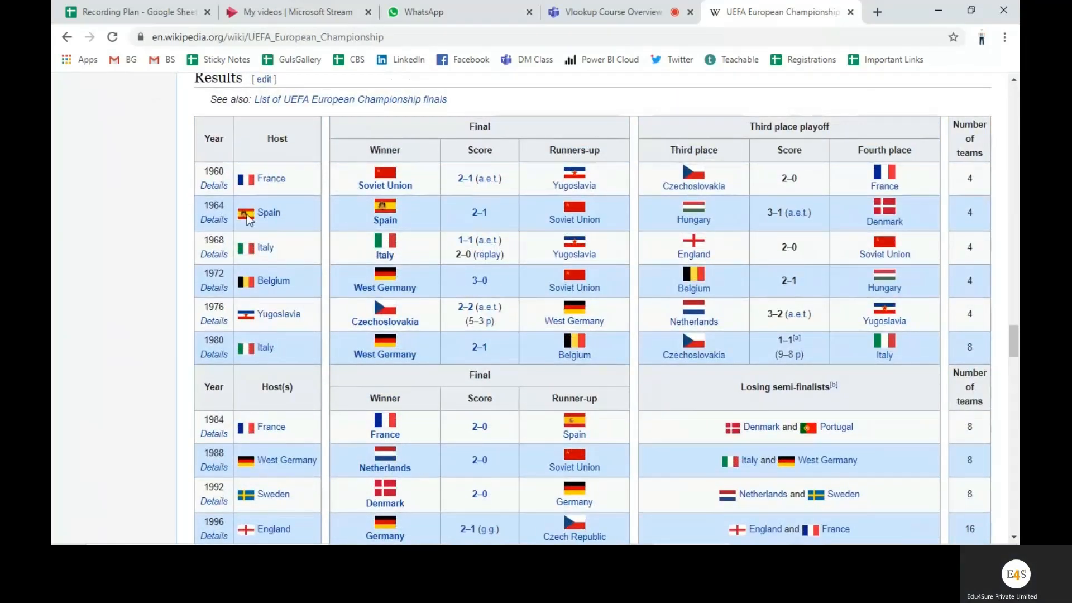
left_click_drag(225, 179, 204, 174)
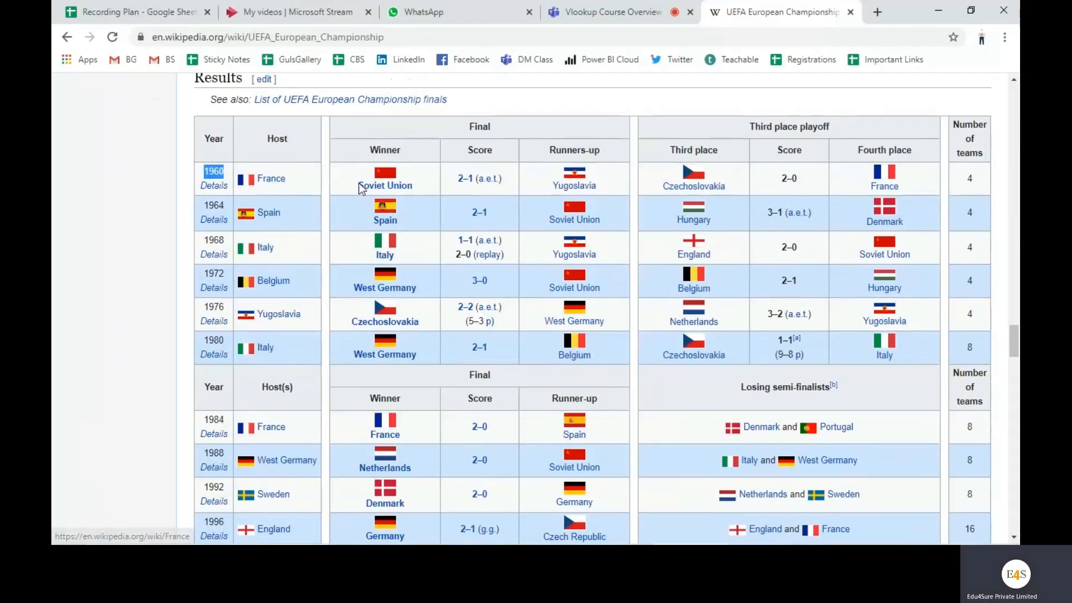
left_click_drag(426, 189, 357, 186)
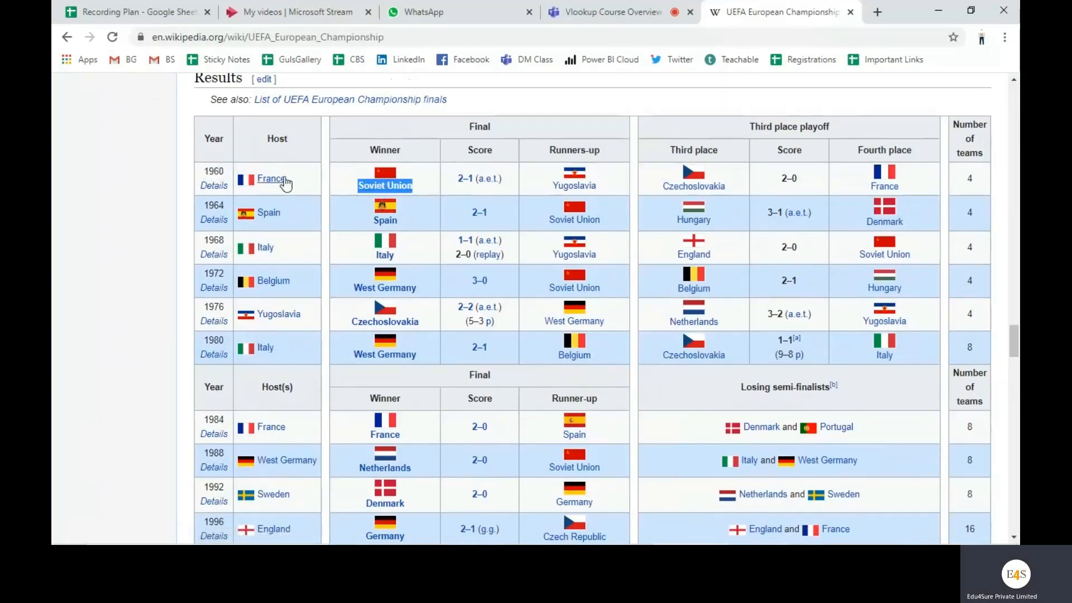
- Look through the rest of the article around the Results table, from the references up to the introduction
scroll(931, 368, "down", 10)
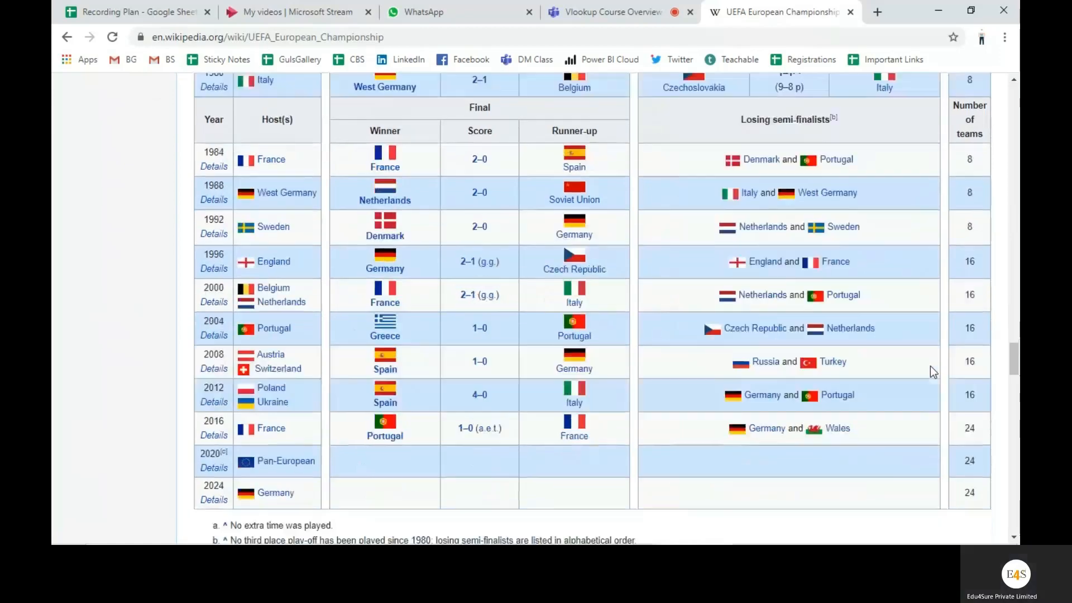
scroll(927, 379, "down", 20)
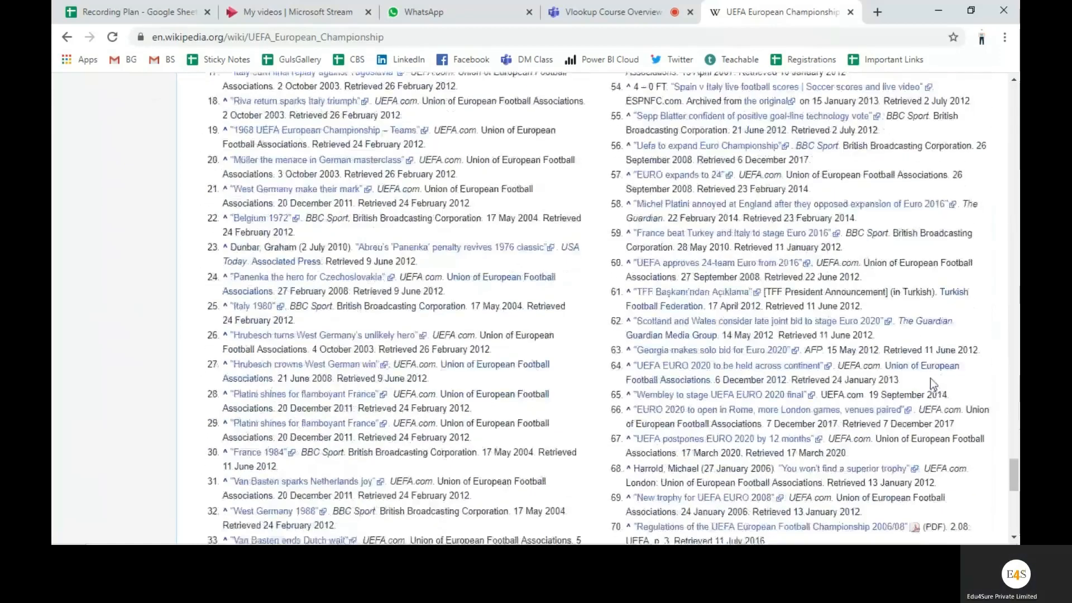
scroll(931, 377, "up", 20)
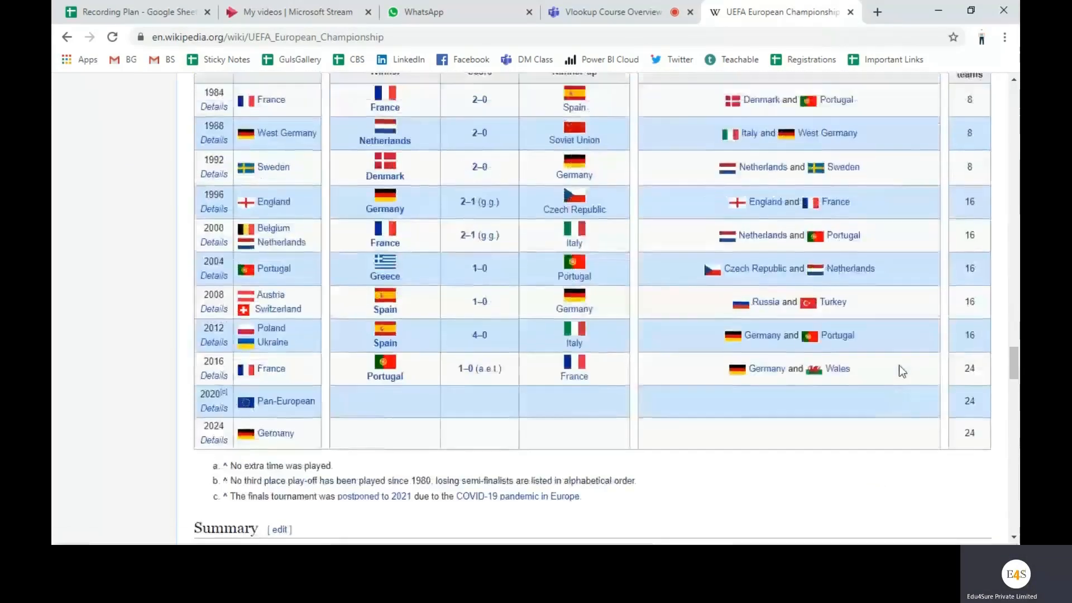
scroll(899, 365, "up", 20)
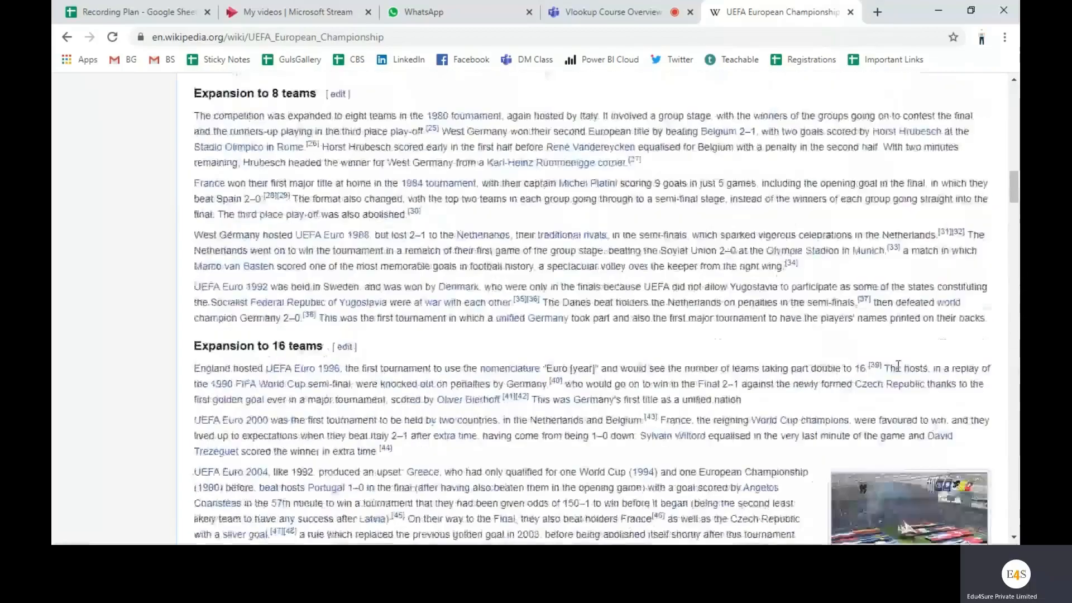
scroll(897, 369, "up", 15)
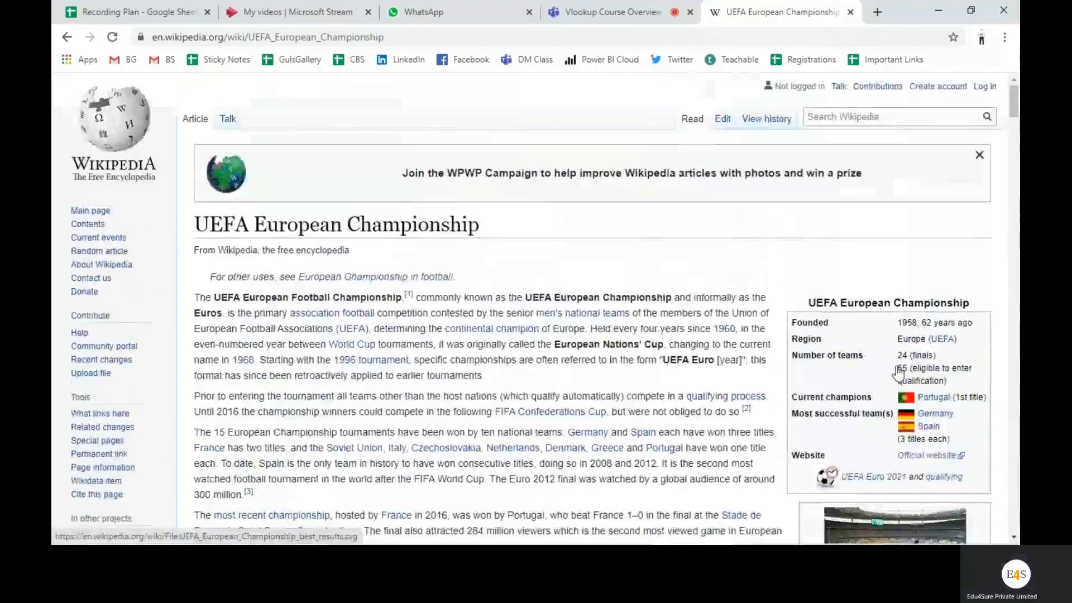
scroll(891, 361, "down", 7)
scroll(893, 350, "down", 20)
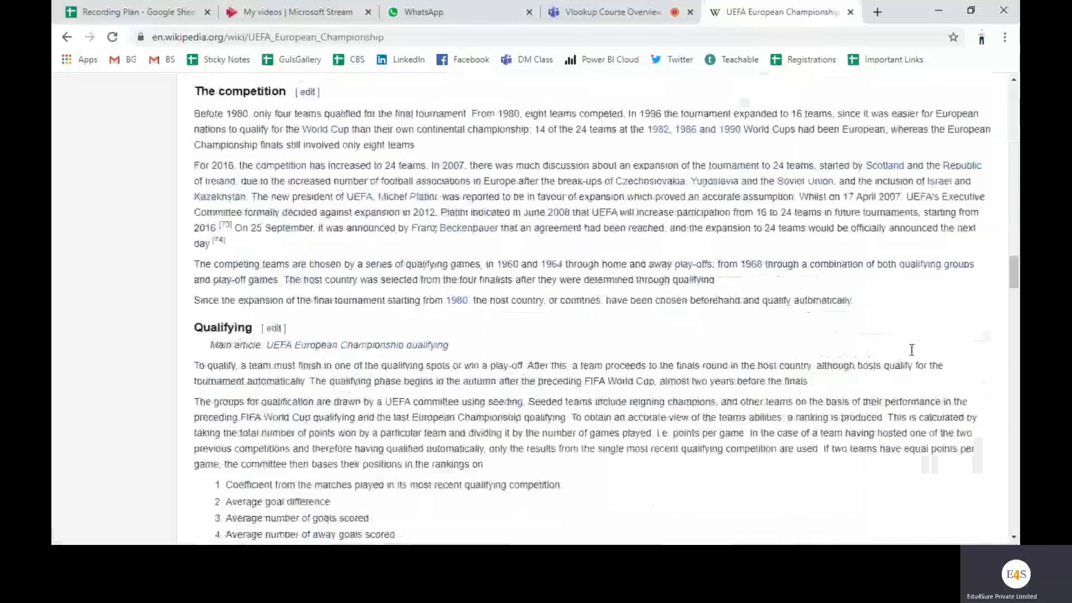
scroll(893, 335, "down", 10)
scroll(871, 321, "up", 2)
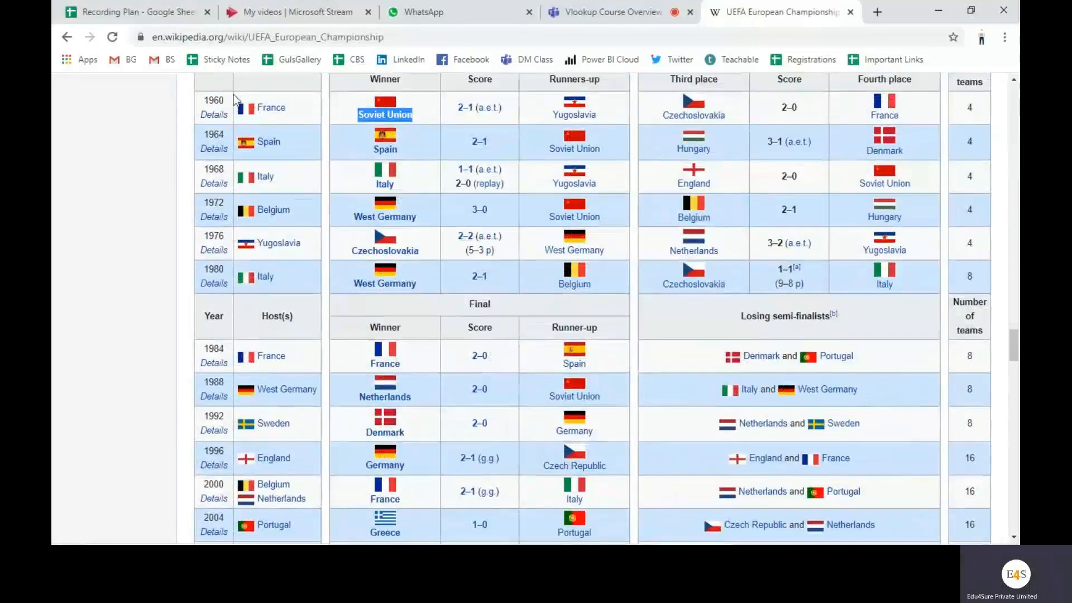
scroll(401, 288, "up", 1)
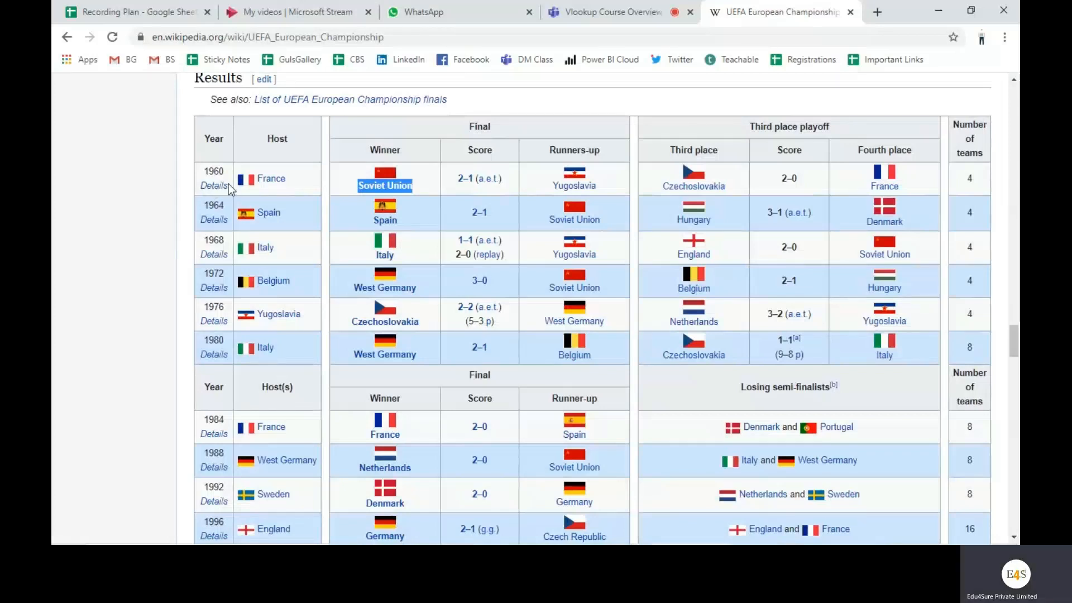
- Examine how the Year and Winner columns of the Results table hold their entries, and review the Summary section
double_click(202, 188)
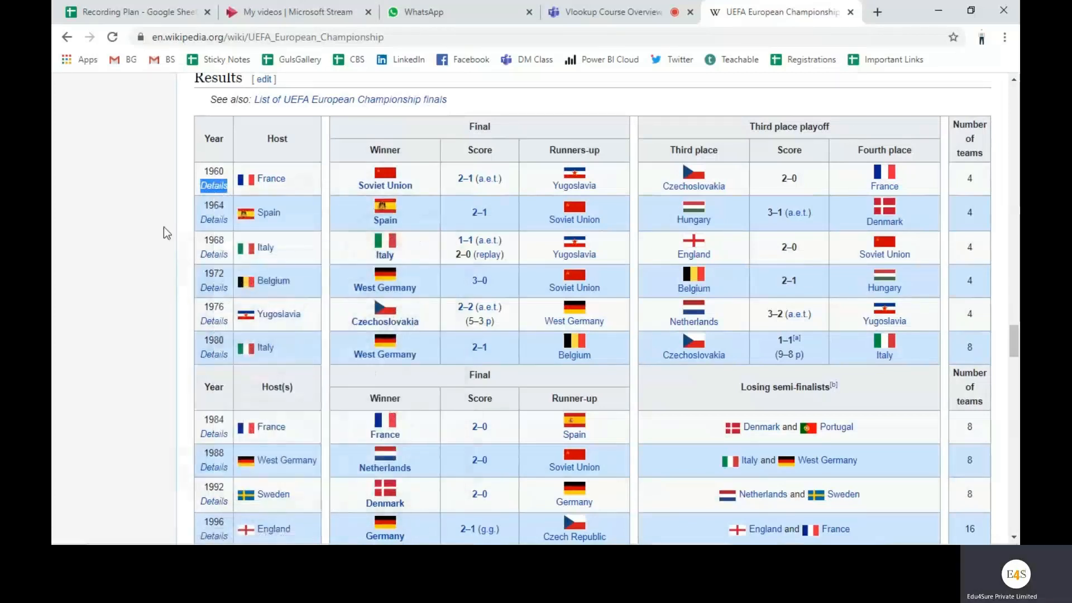
left_click(164, 227)
left_click_drag(205, 173, 226, 170)
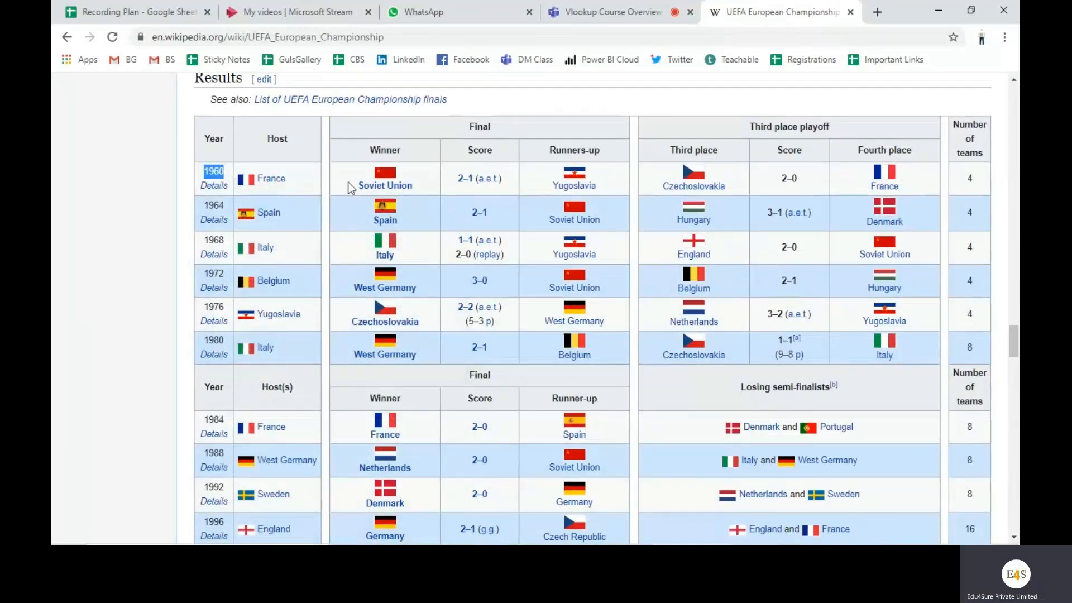
left_click_drag(202, 206, 228, 210)
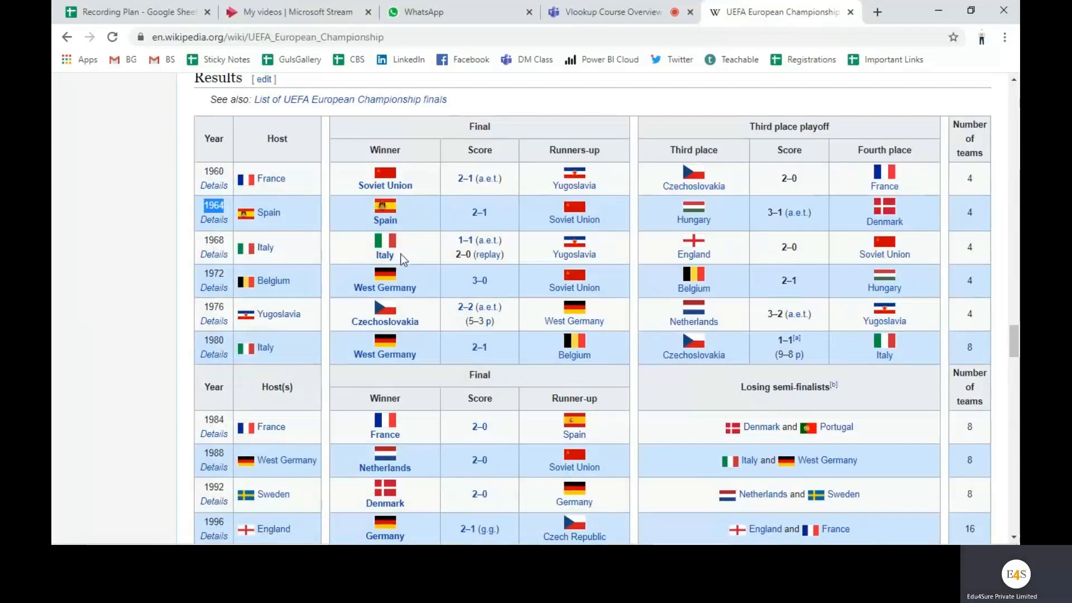
left_click_drag(403, 259, 377, 255)
scroll(352, 275, "down", 10)
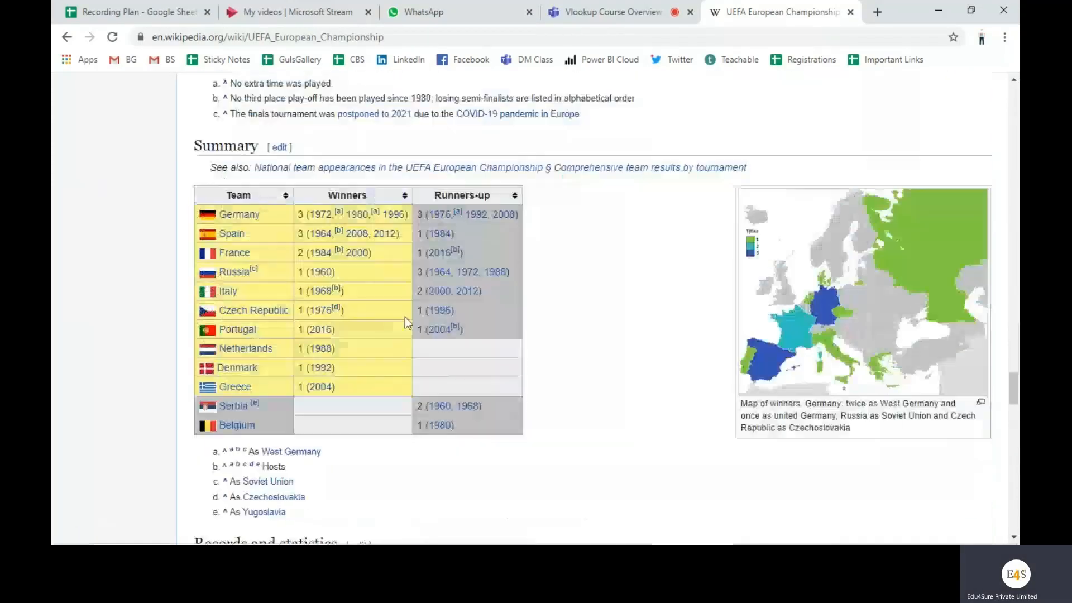
scroll(404, 317, "up", 15)
scroll(412, 329, "up", 15)
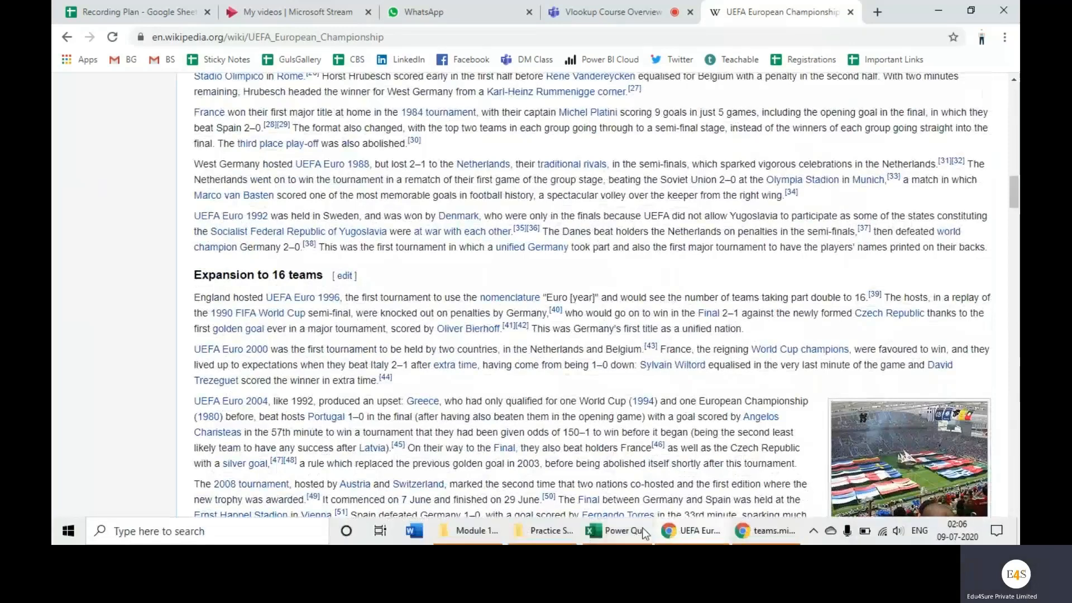
- Switch back to Excel, finish editing cell B2 with its URL kept, and select cell B4
left_click(631, 534)
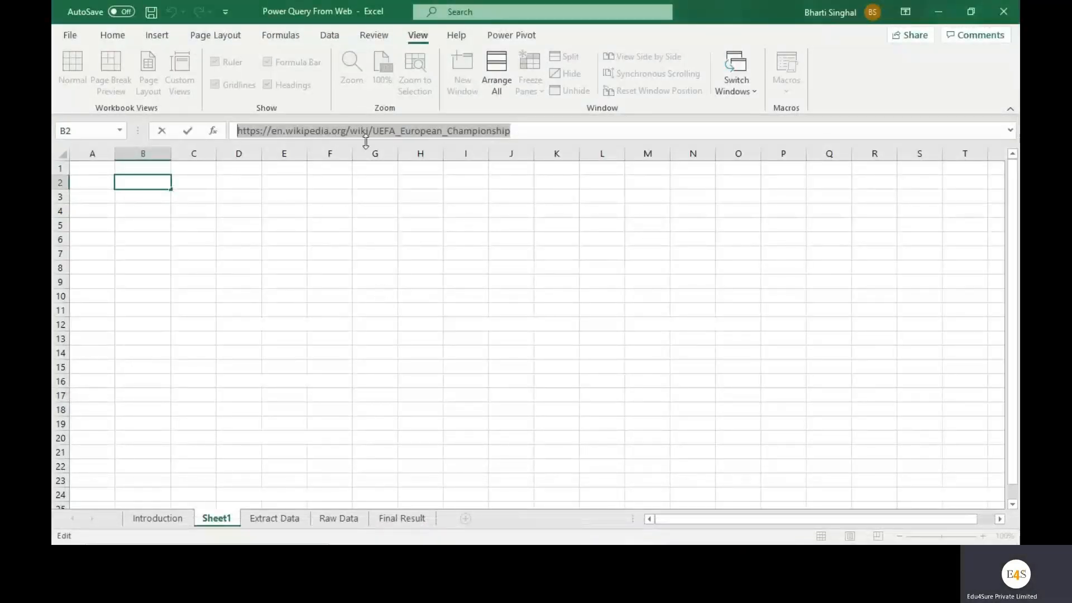
key("ctrl+Return")
left_click(369, 256)
left_click(127, 209)
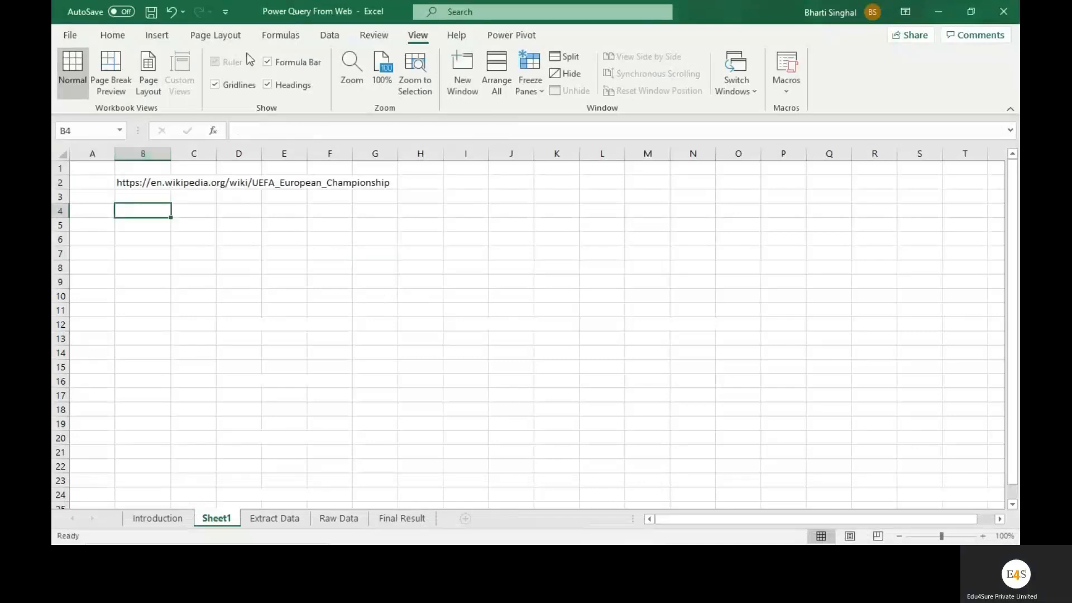
left_click(329, 35)
left_click(79, 86)
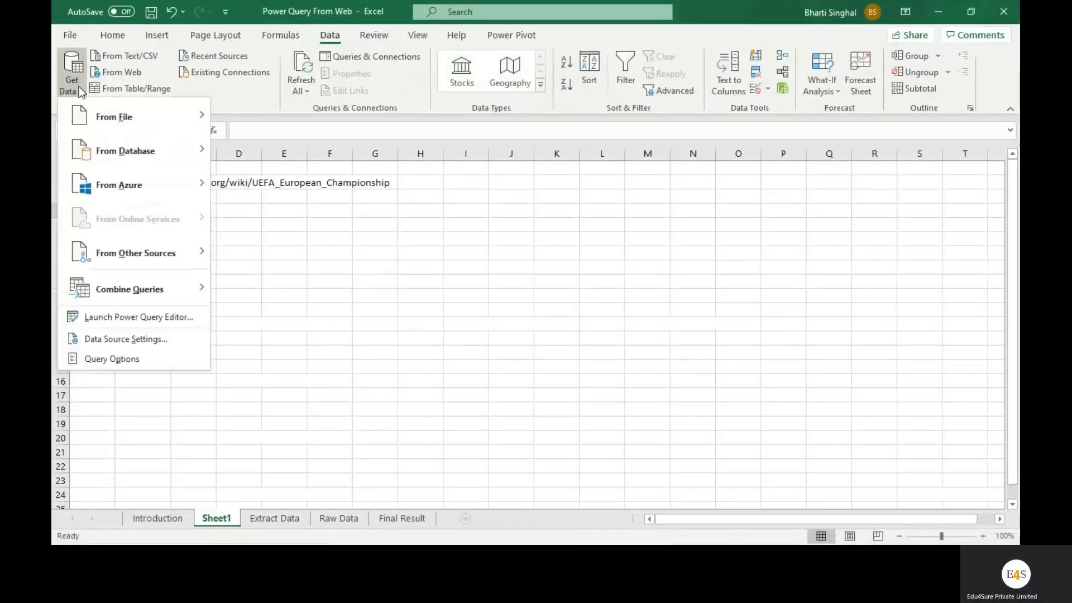
mouse_move(117, 116)
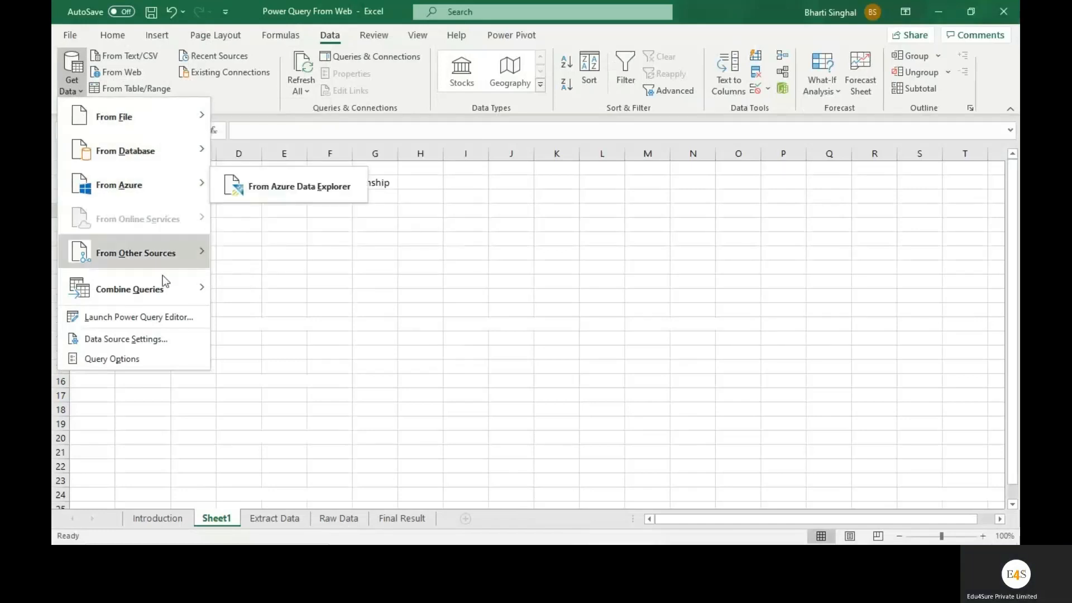
mouse_move(164, 262)
left_click(267, 284)
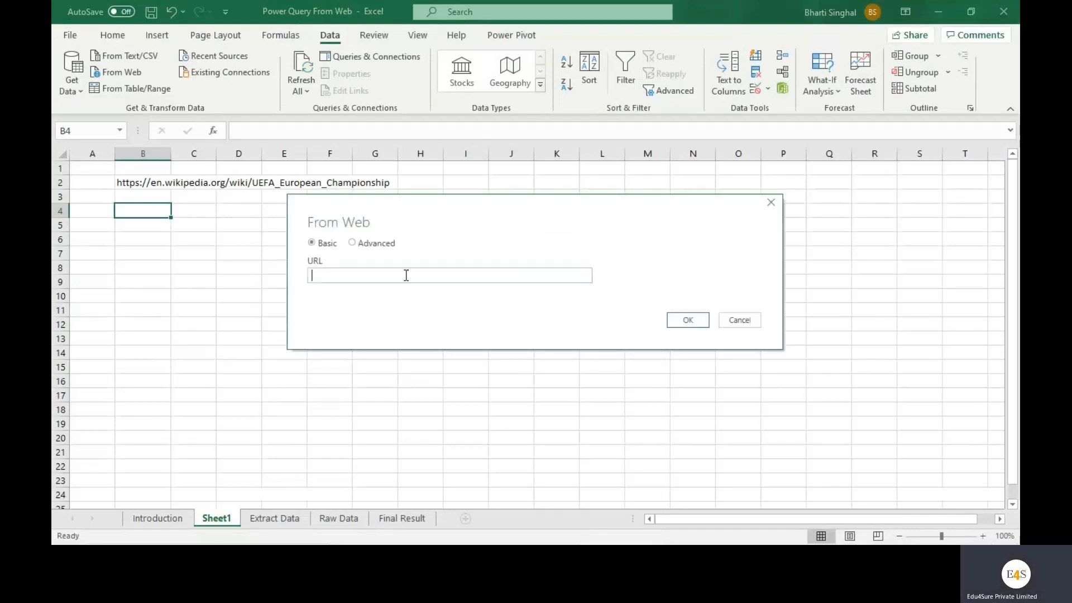
type("https://en.wikipedia.org/wiki/UEFA_European_Championship")
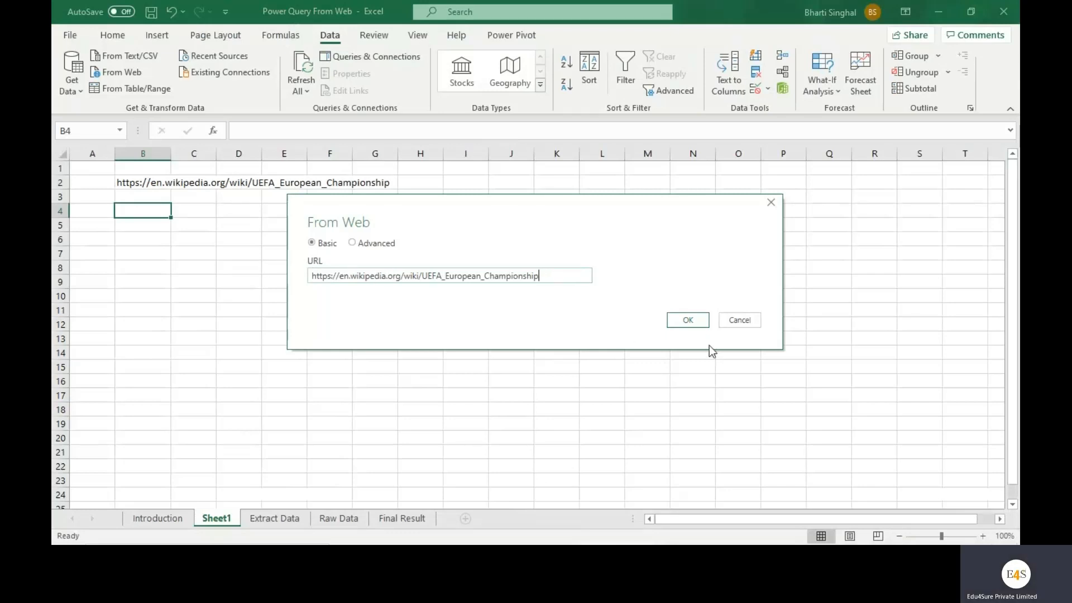
left_click(697, 320)
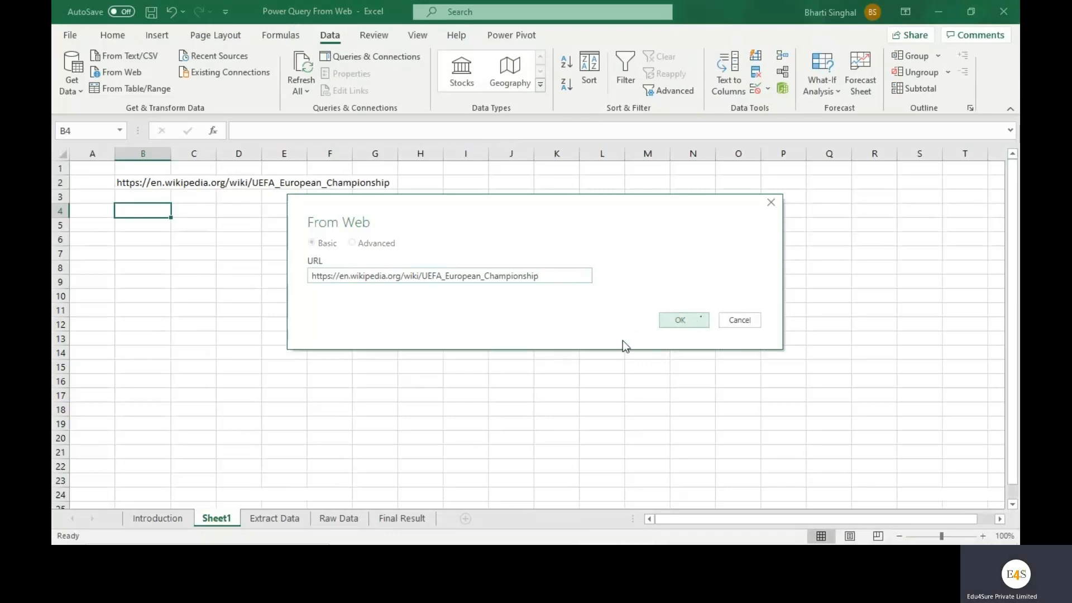
left_click(701, 342)
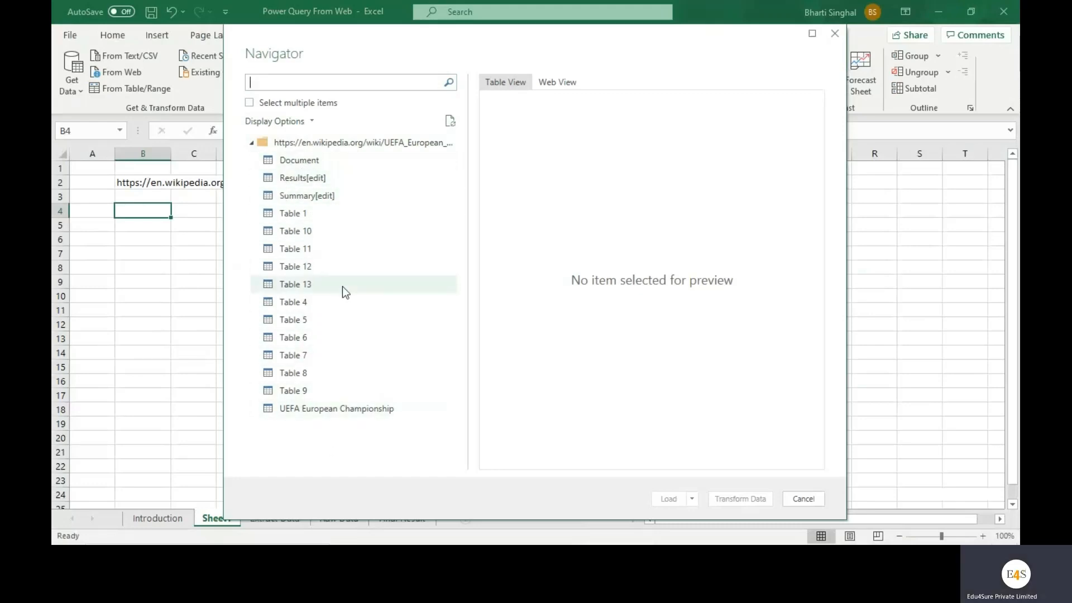
- Preview the Results[edit] table from the Wikipedia page and load it into the workbook
left_click(296, 180)
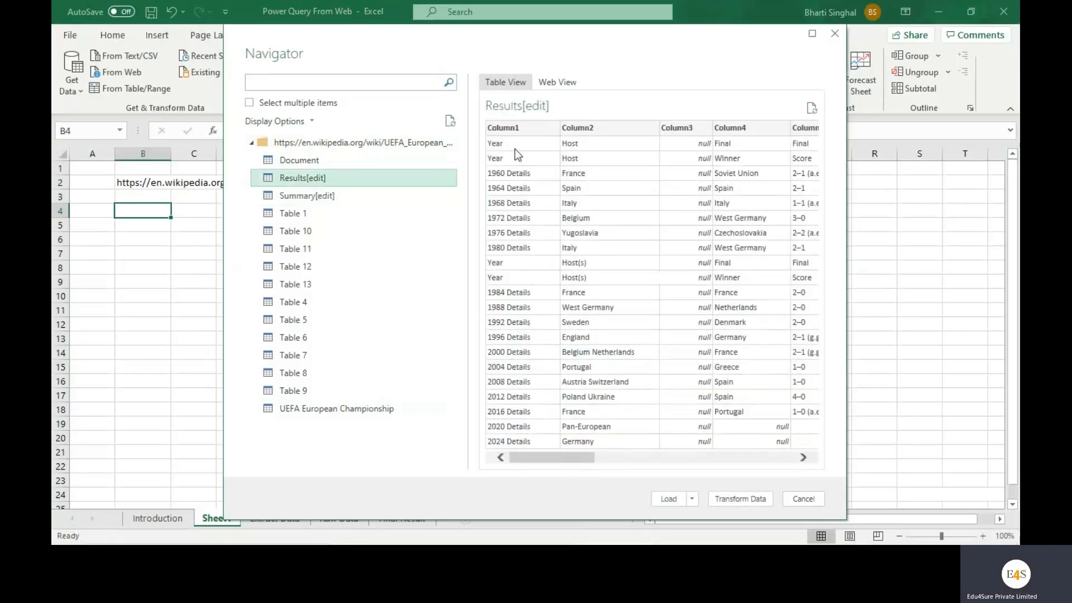
left_click_drag(563, 457, 540, 467)
left_click(672, 498)
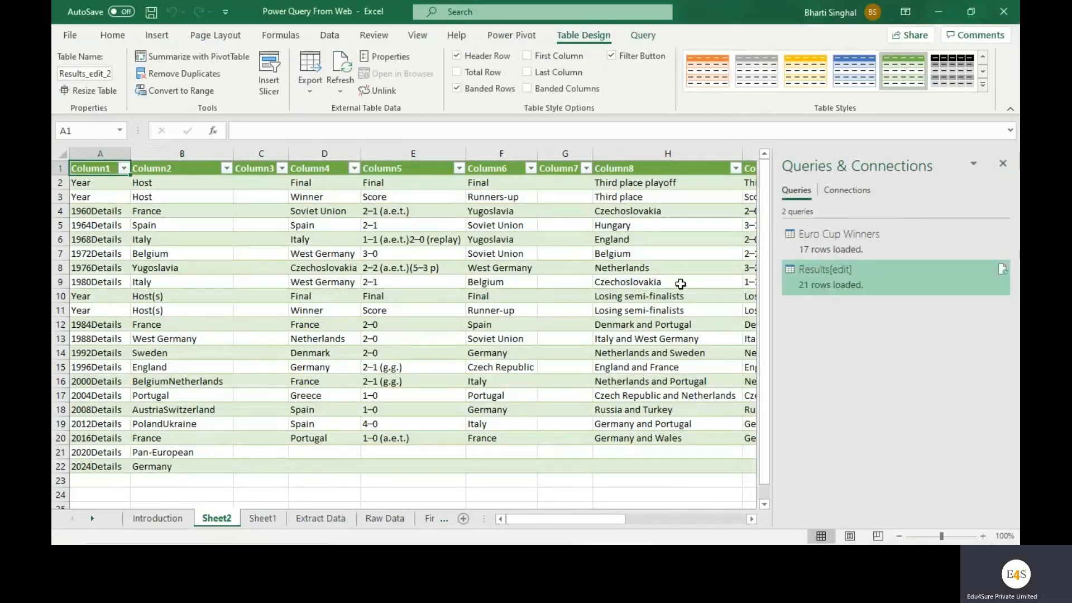
- Open the Results[edit] query in the Power Query Editor and maximize the editor window
left_click_drag(586, 525, 559, 522)
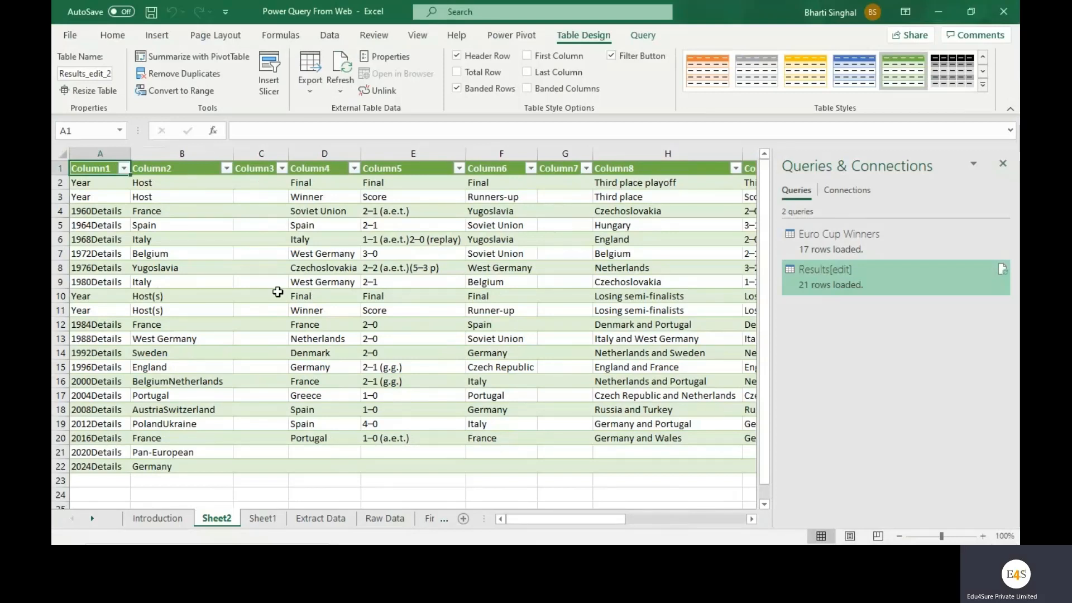
double_click(832, 278)
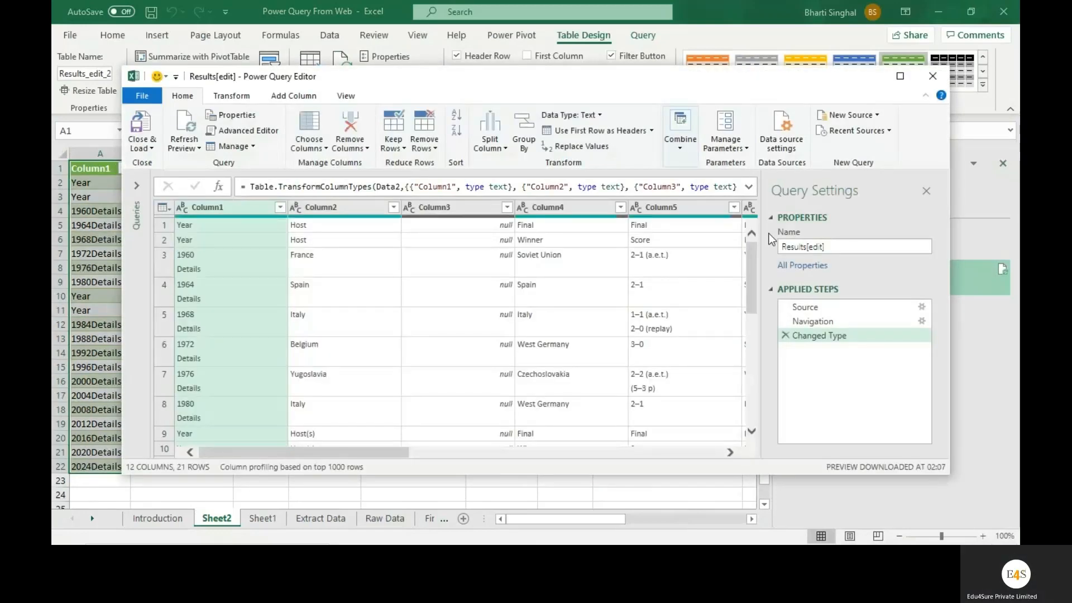
left_click(901, 76)
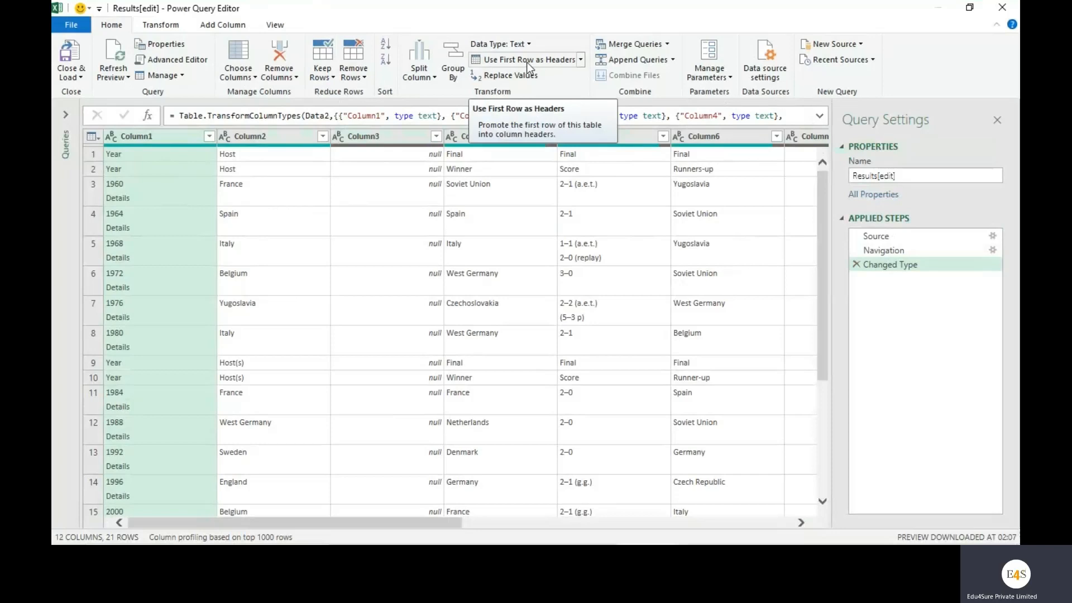
- Hide the query settings and promote the leading rows until Year, Host, Winner and Score become the column headers
left_click(998, 120)
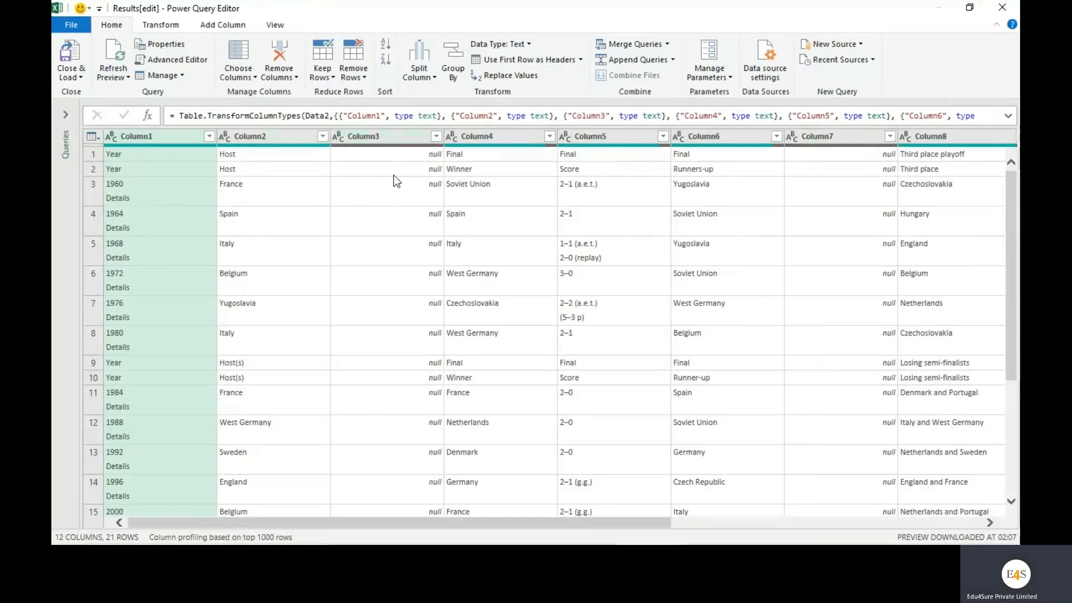
left_click(93, 169)
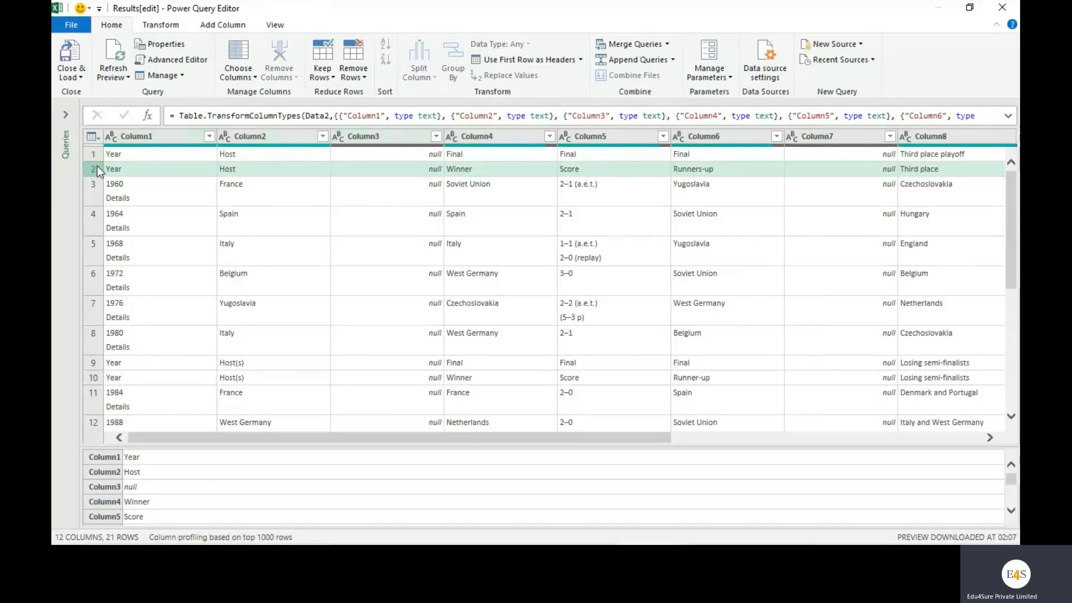
left_click(524, 60)
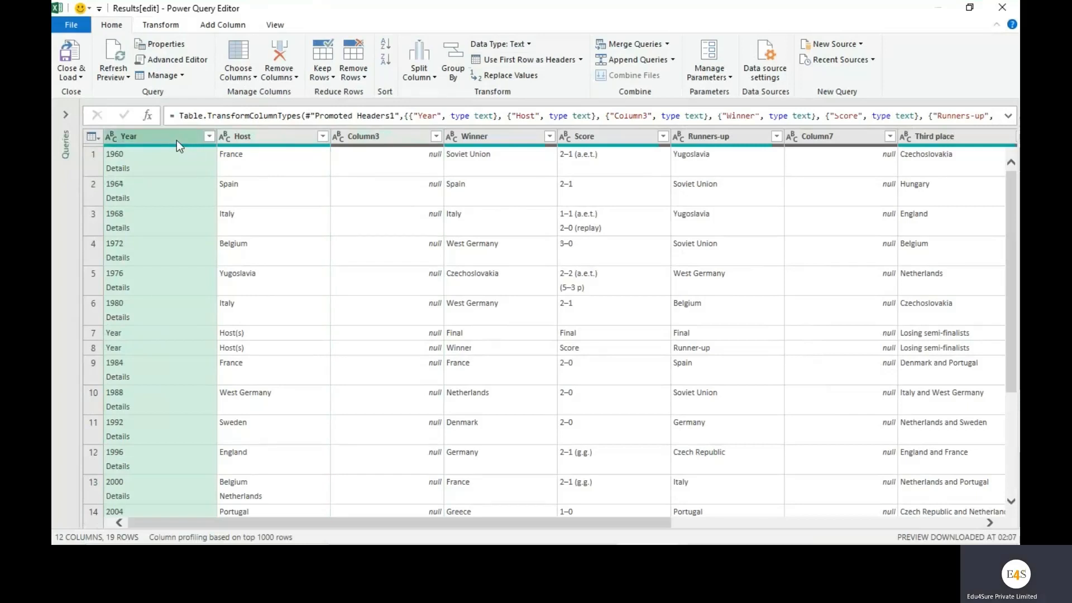
- Keep only the Year and Winner columns by removing all other columns
left_click(488, 138, "ctrl")
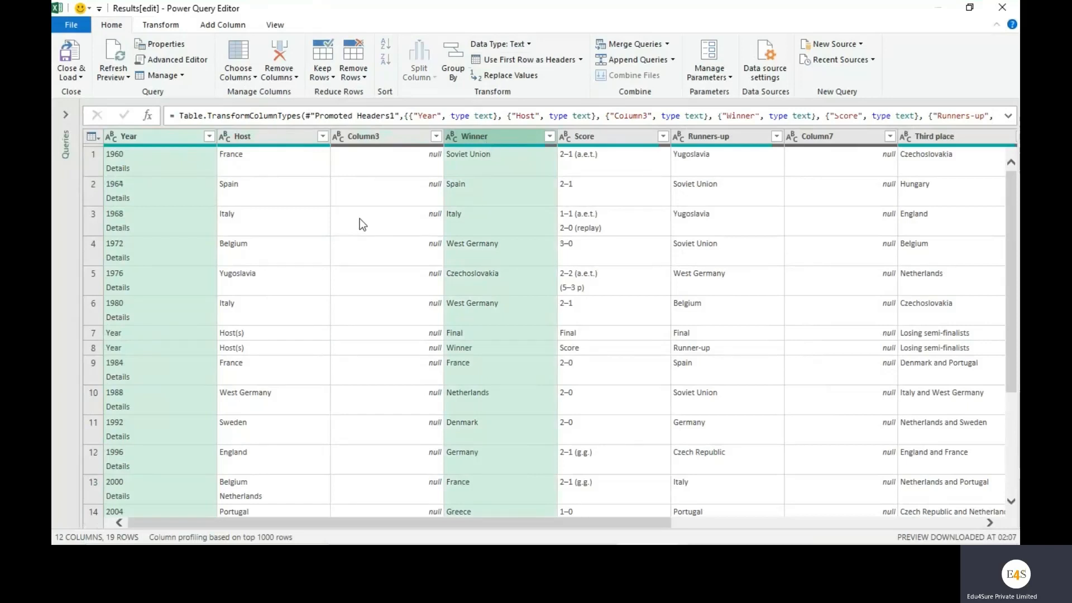
left_click(256, 77)
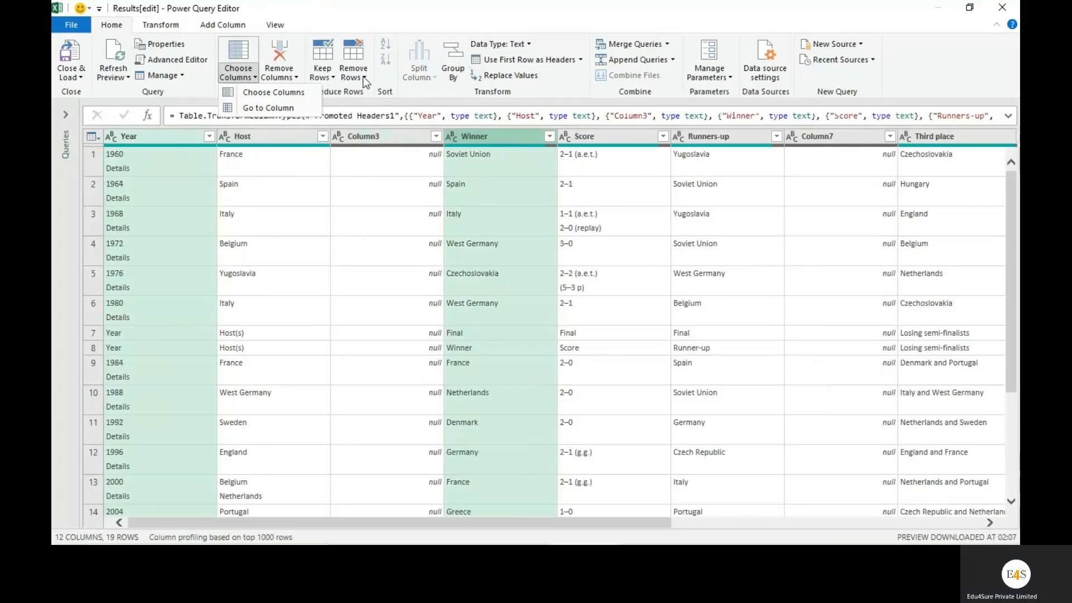
left_click(296, 77)
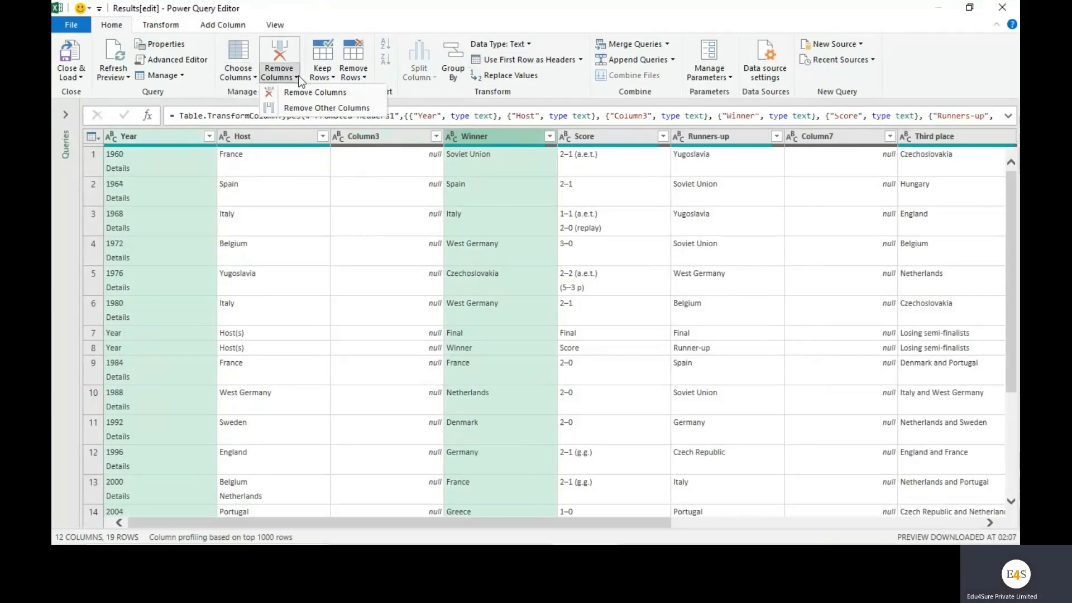
left_click(329, 108)
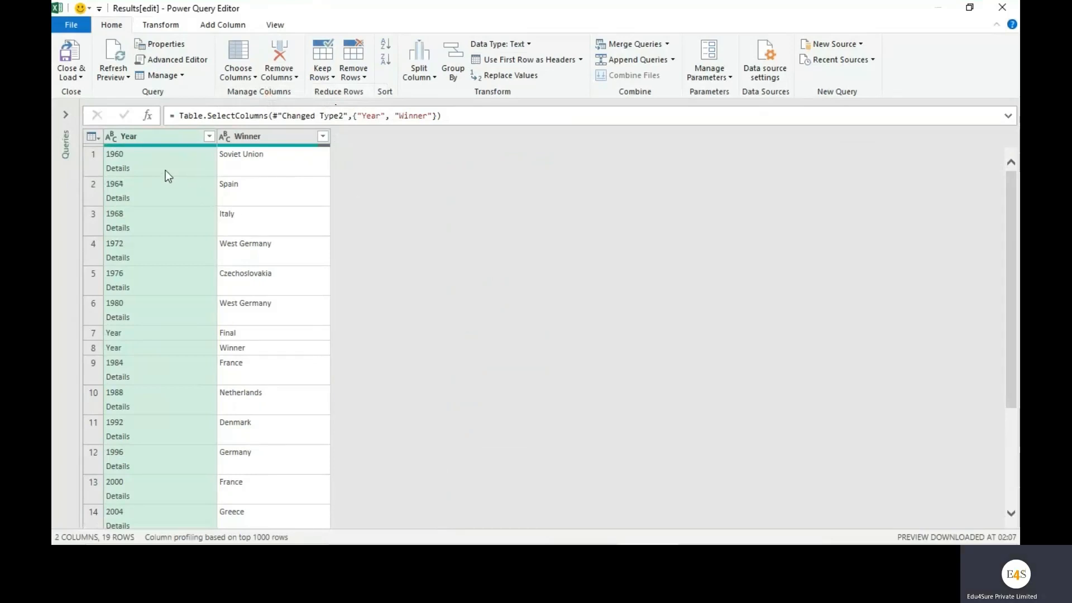
- Remove the bottom 2 rows, the 2020 and 2024 tournaments without a winner
scroll(190, 250, "down", 5)
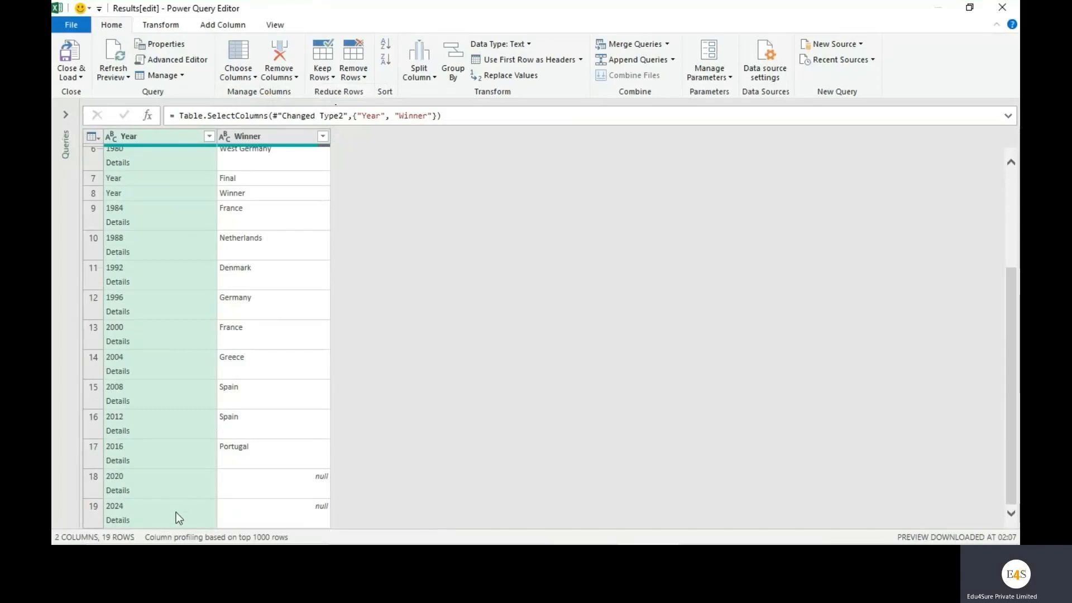
scroll(182, 483, "up", 5)
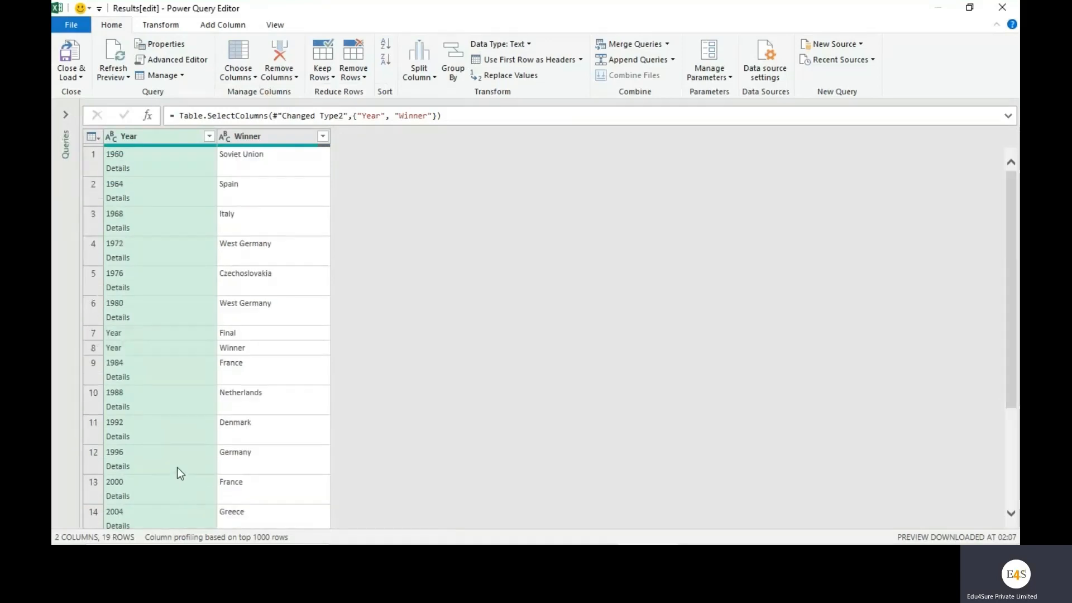
scroll(176, 468, "down", 5)
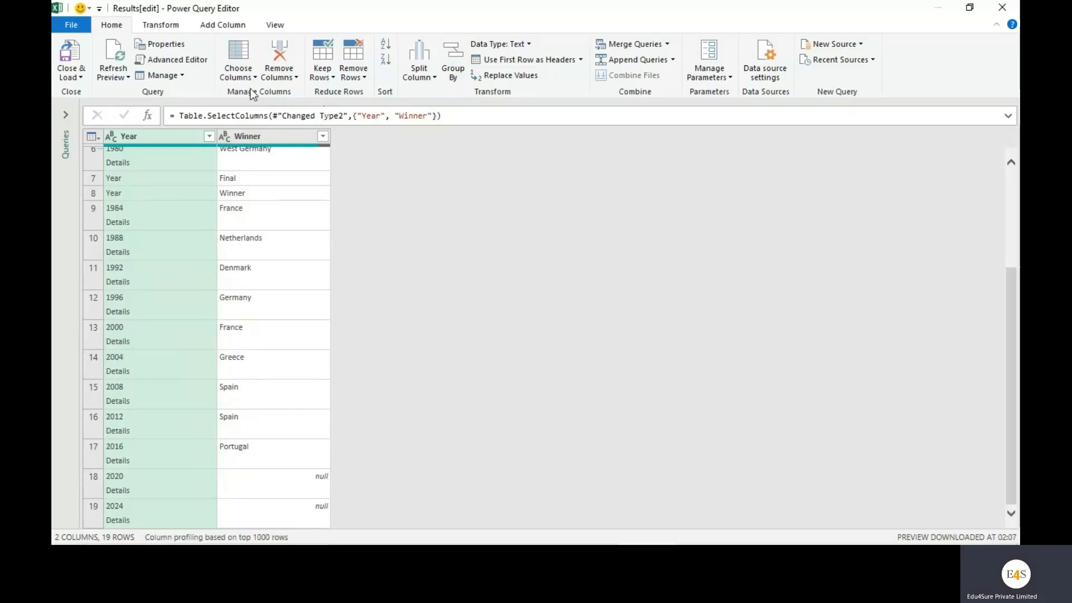
left_click(367, 79)
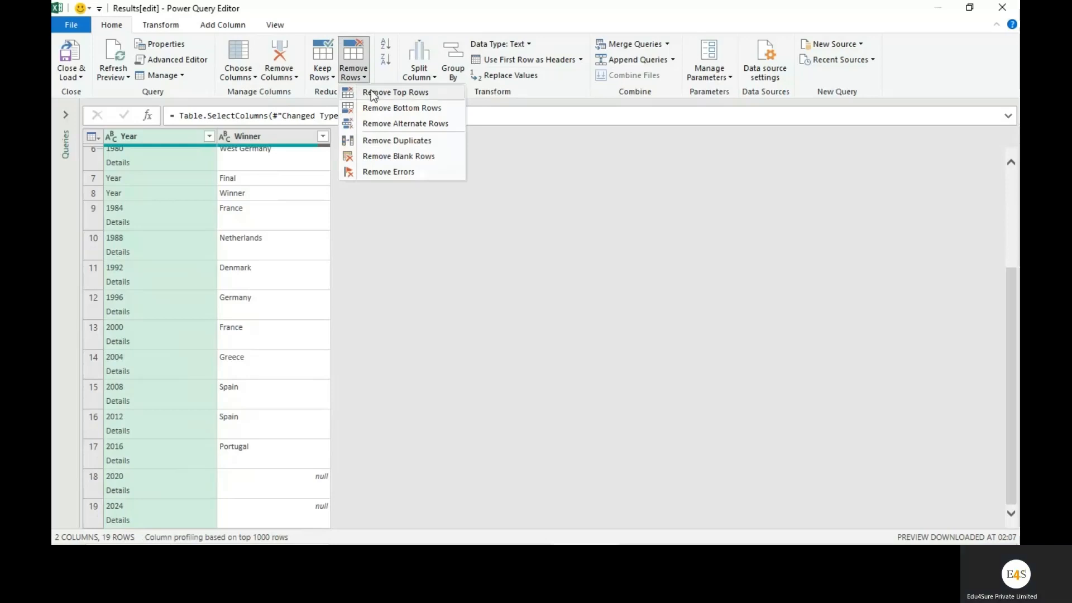
left_click(399, 109)
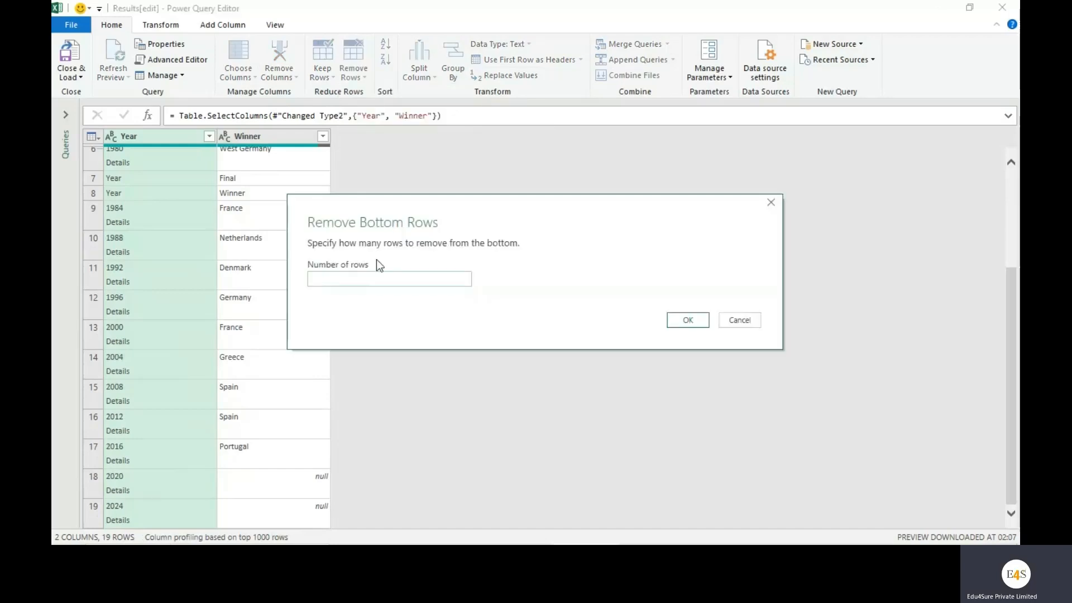
type("2")
left_click(673, 321)
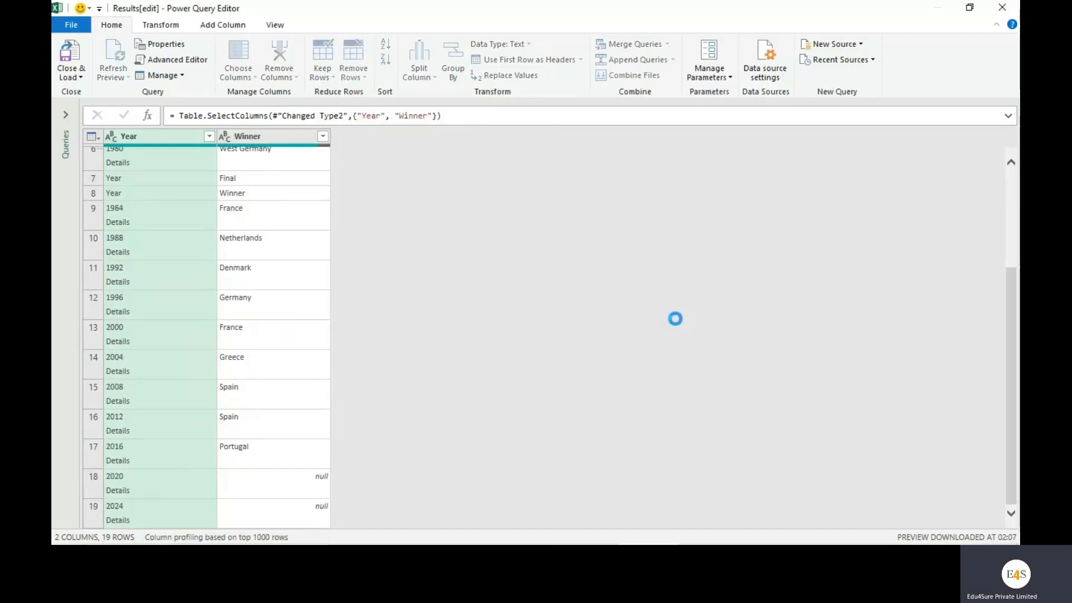
scroll(324, 475, "down", 2)
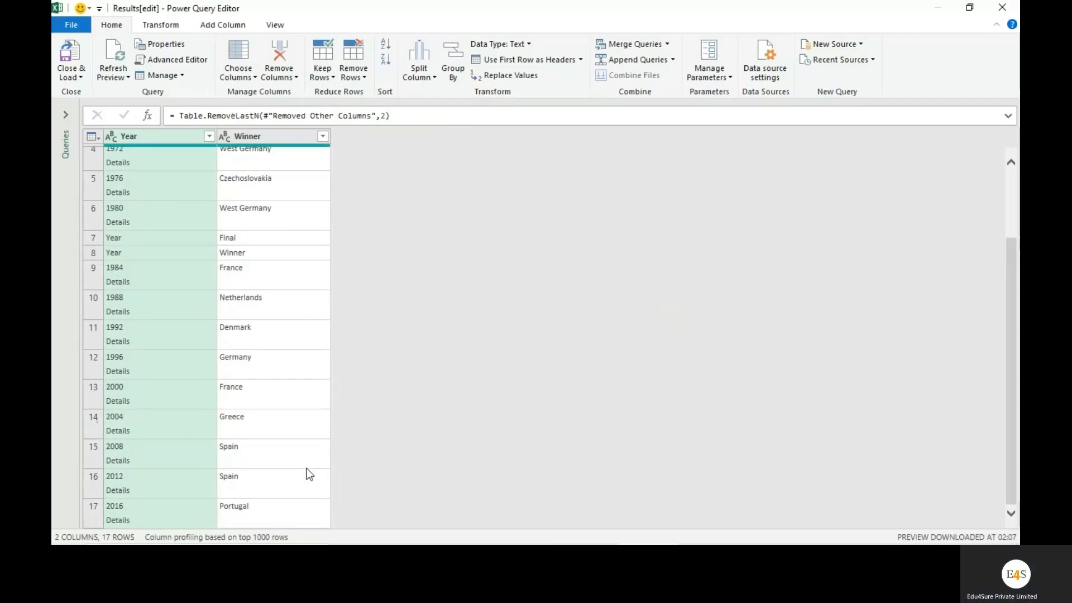
scroll(288, 464, "up", 2)
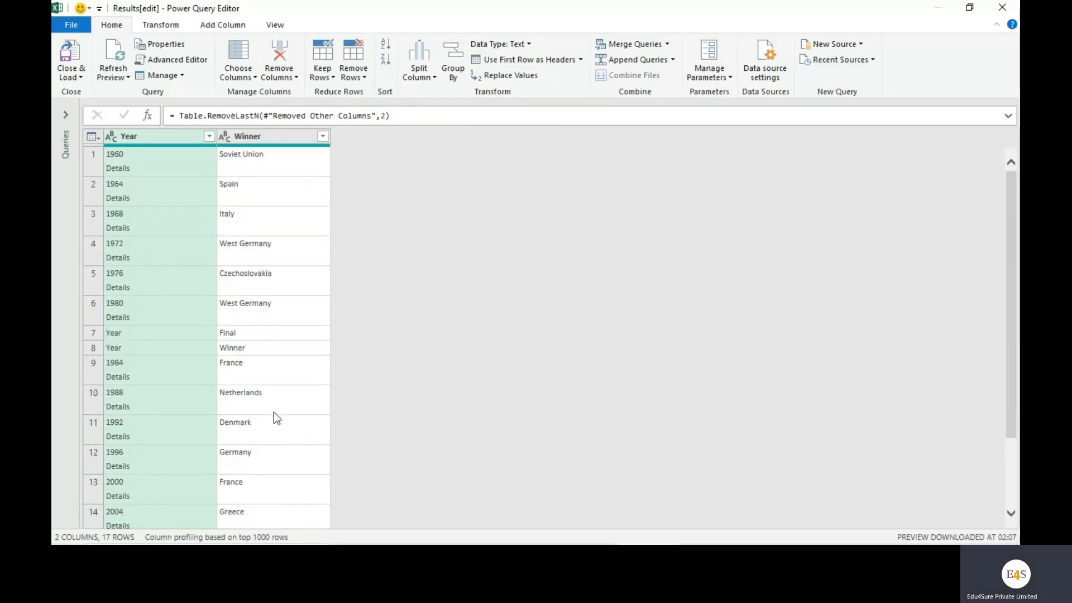
- Sort the table by the Winner column in ascending order and check where the repeated heading rows fall
left_click(92, 339)
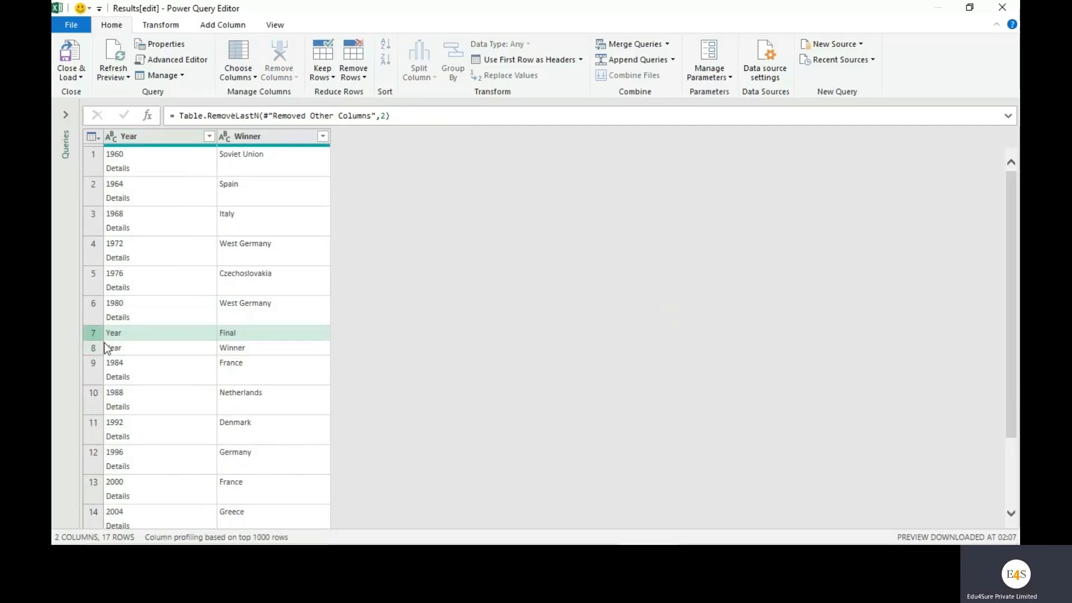
left_click(267, 137)
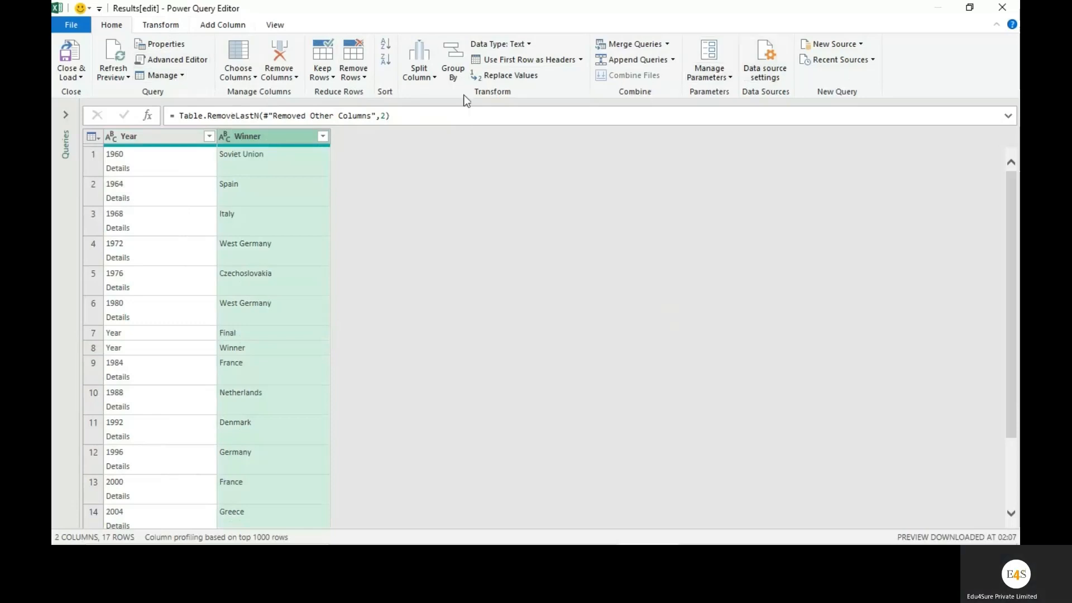
left_click(386, 44)
scroll(274, 269, "down", 3)
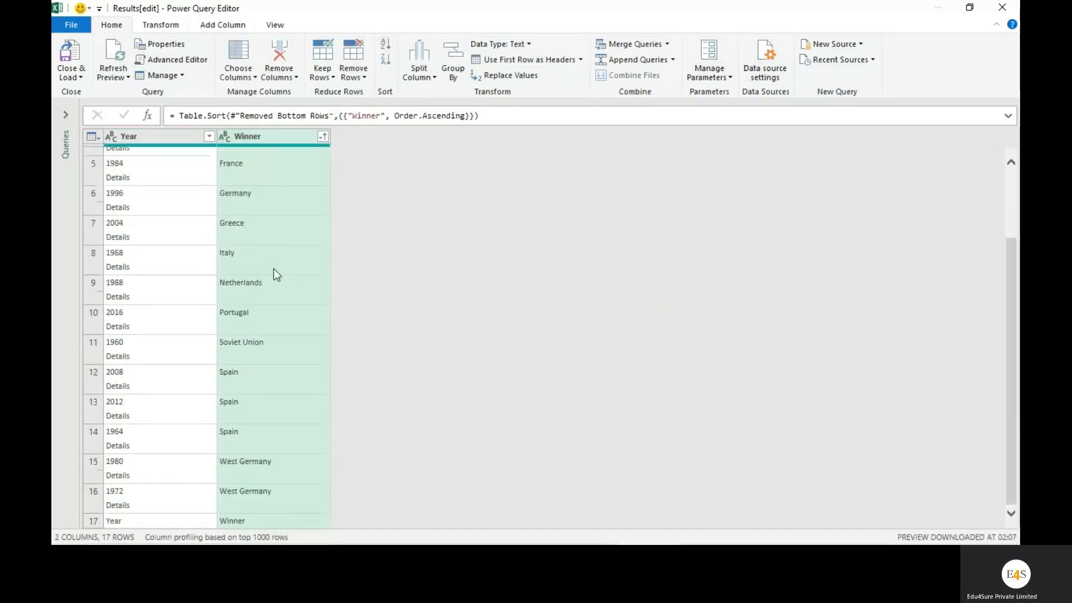
scroll(287, 328, "up", 3)
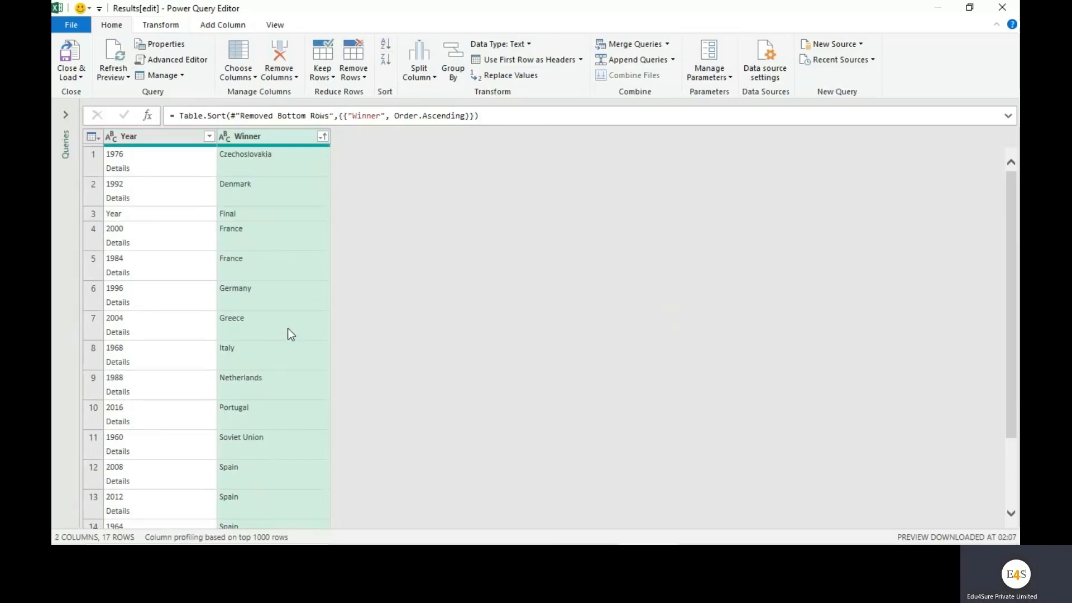
scroll(287, 328, "down", 3)
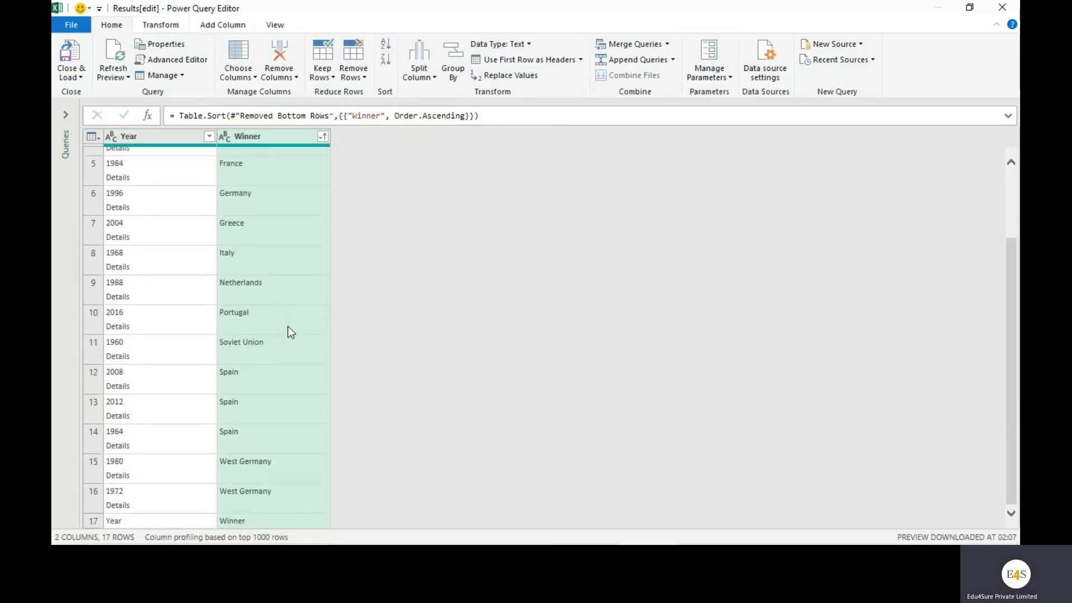
scroll(289, 326, "up", 3)
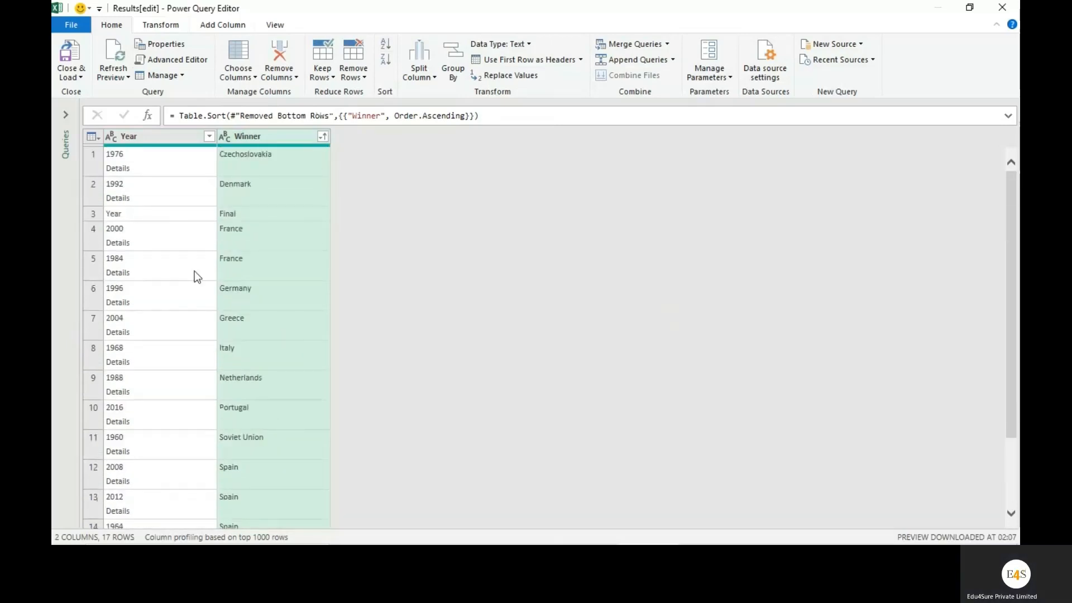
- Add a descending sort on the Year column as the second sort level after Winner
left_click(89, 213)
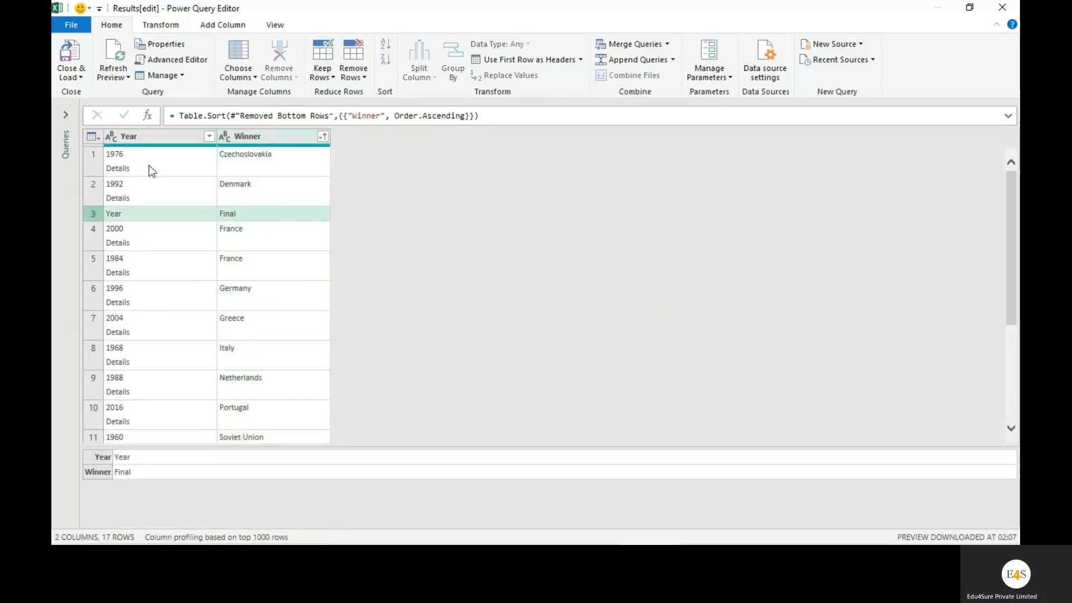
left_click(135, 136)
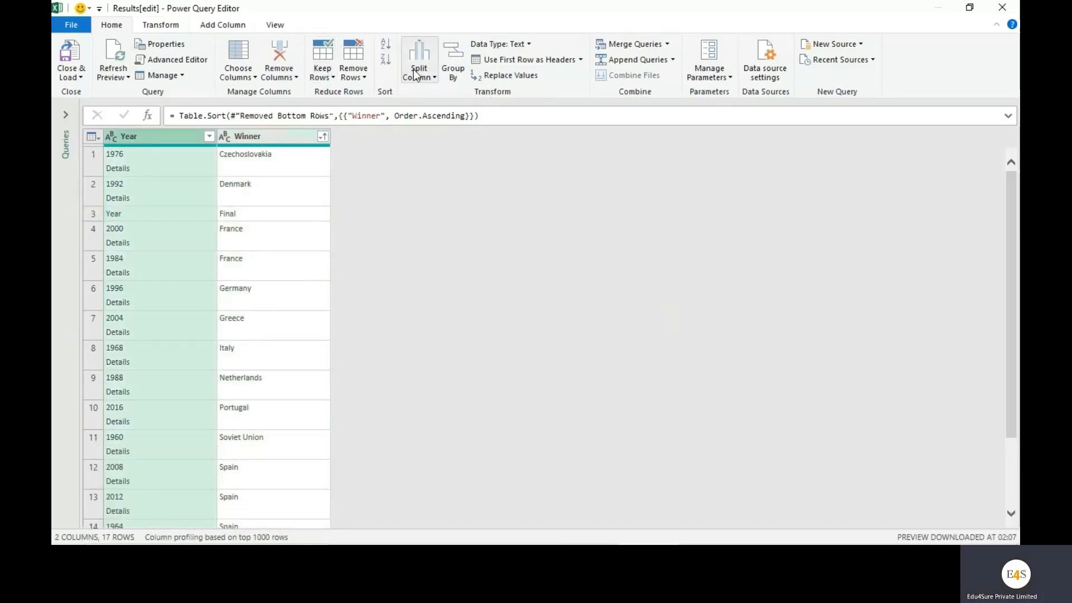
left_click(386, 59)
scroll(185, 273, "down", 3)
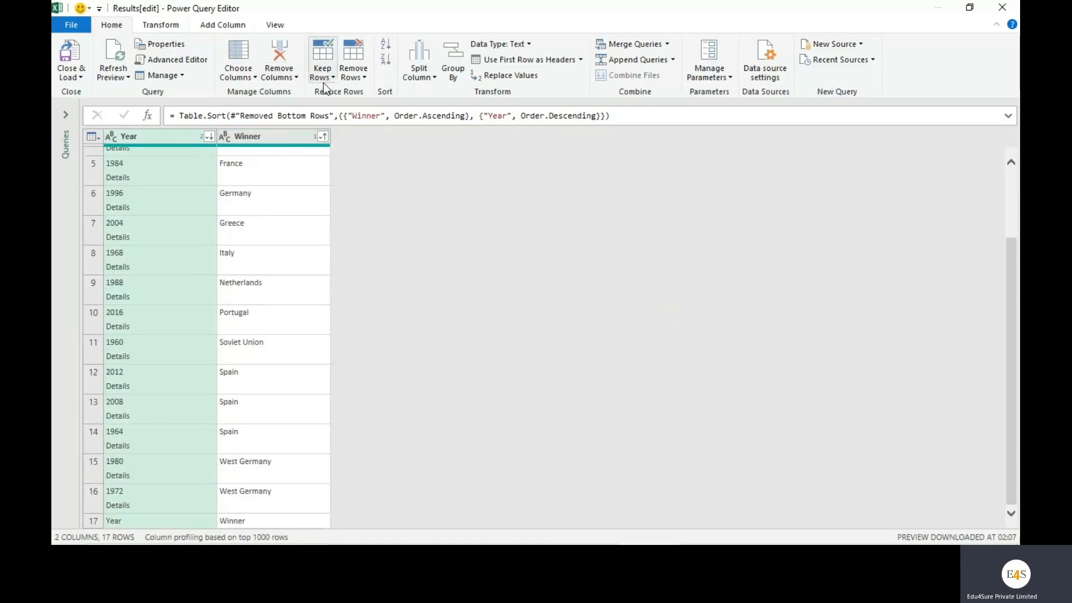
- Remove the bottom 1 row, the leftover heading row reading Year and Winner
left_click(364, 78)
left_click(386, 107)
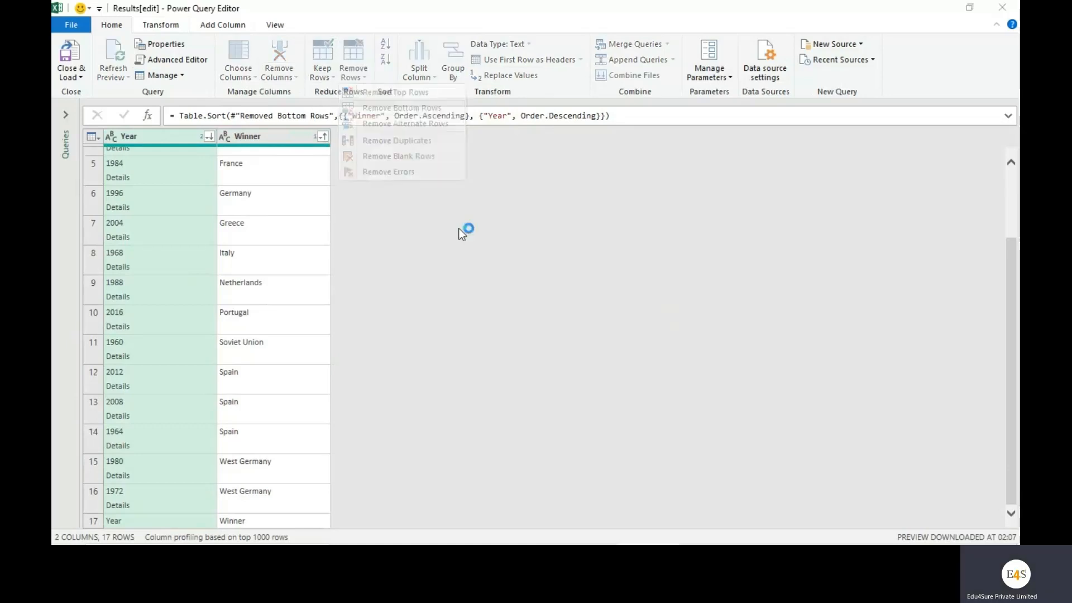
type("1")
left_click(688, 320)
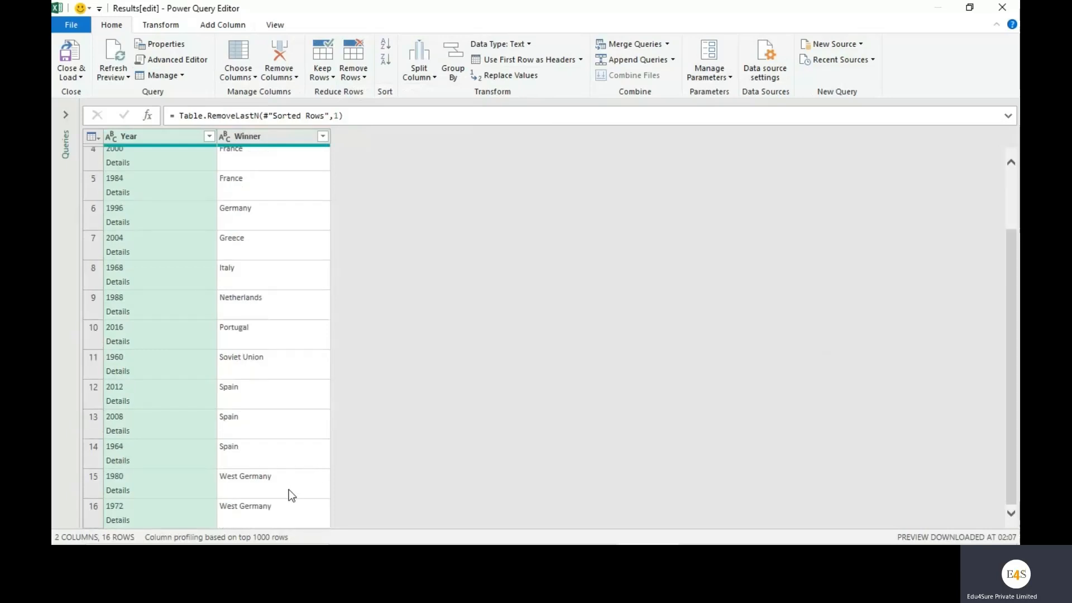
scroll(291, 494, "up", 3)
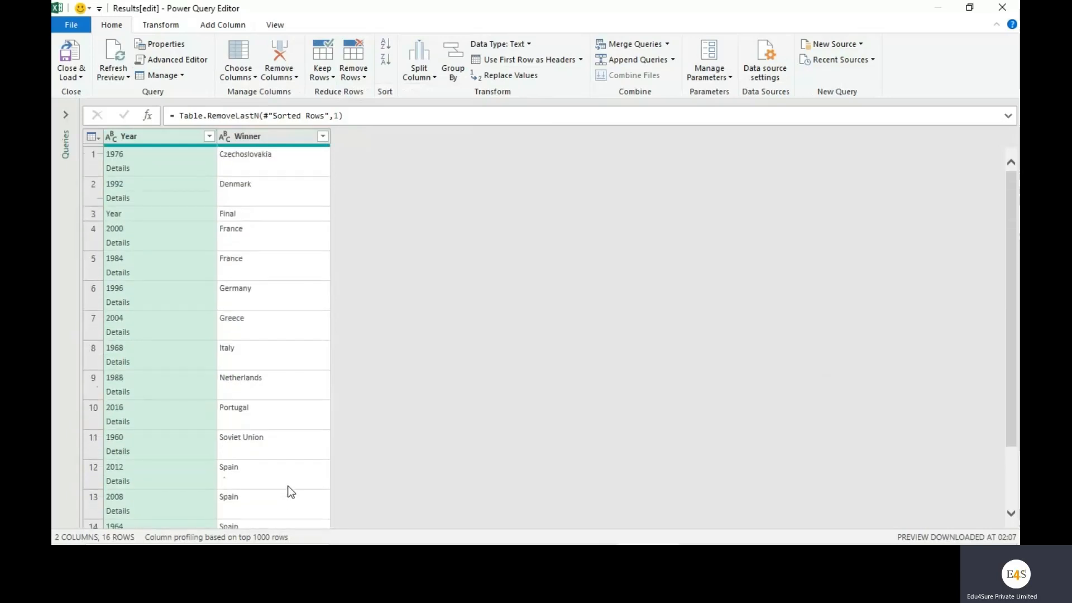
- Sort the table by Year in descending order and select the leftover Year/Final heading row
left_click(92, 216)
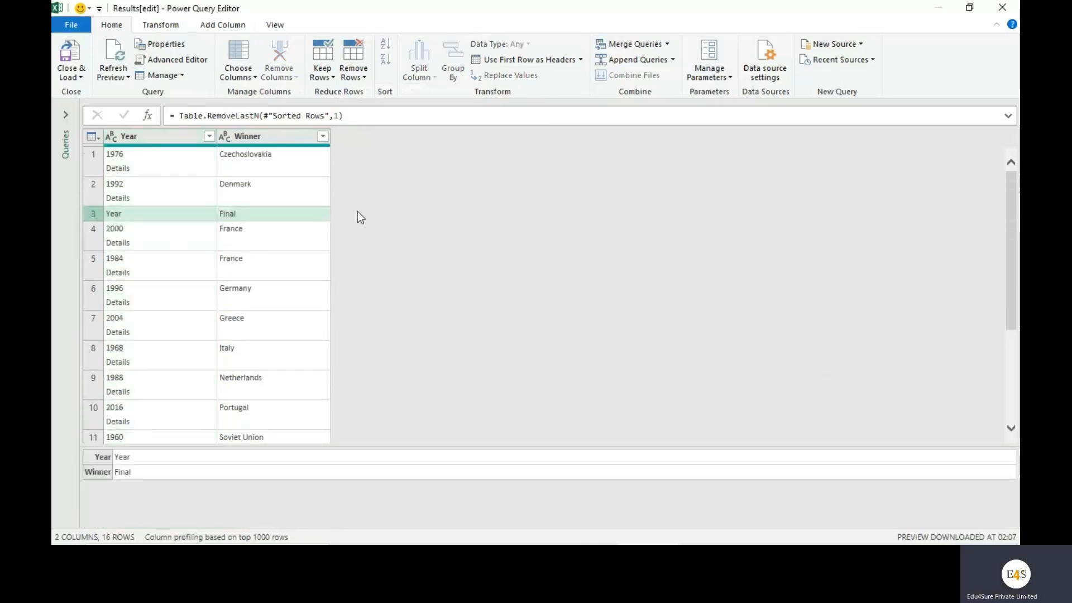
left_click(159, 139)
left_click(384, 59)
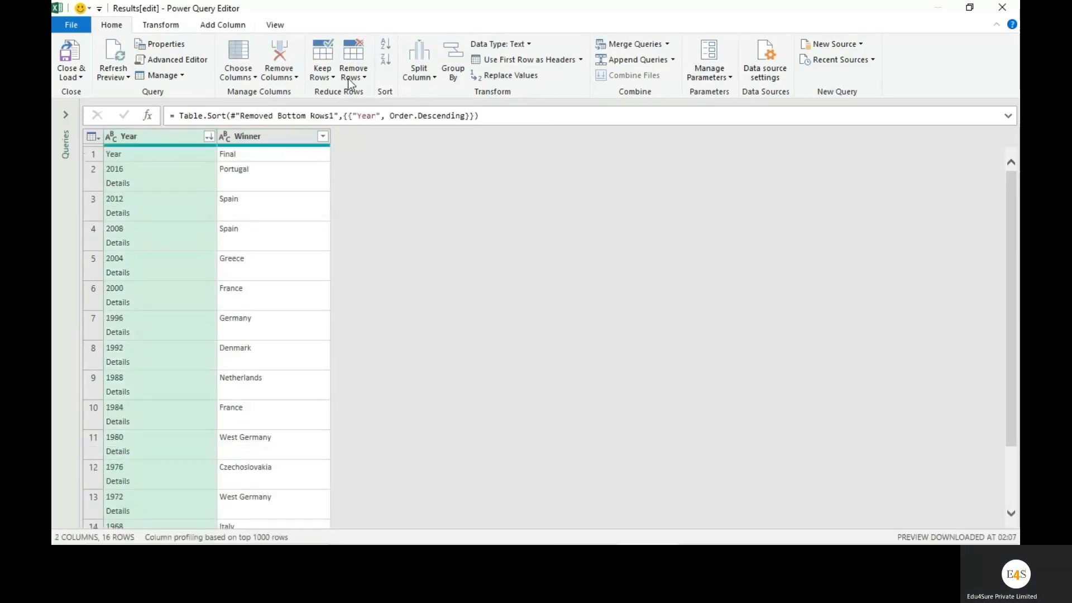
left_click(92, 155)
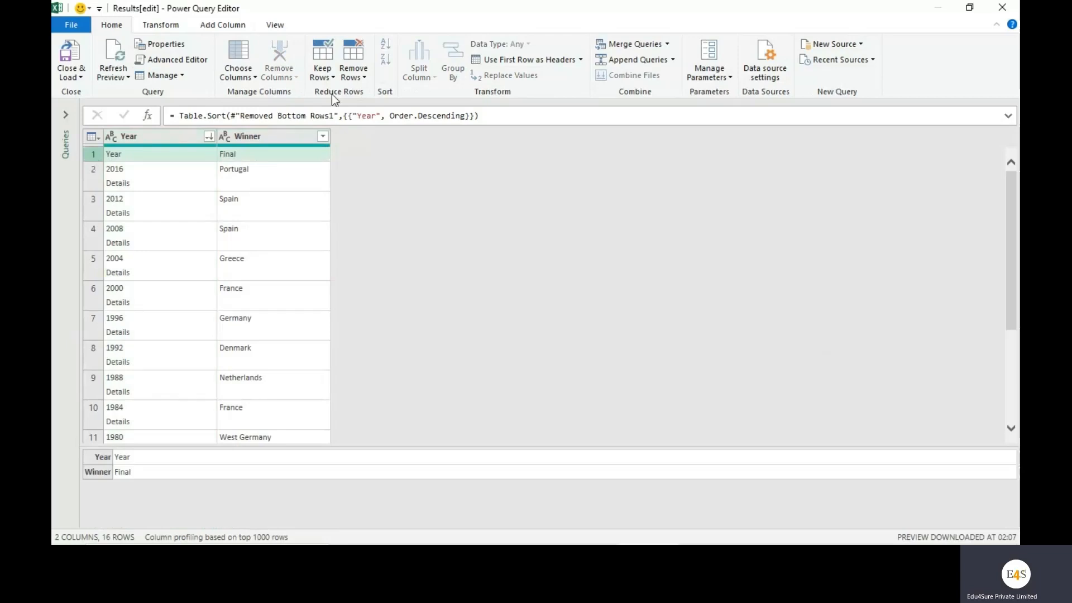
- Remove the top 1 row, the leftover heading row reading Year and Final, and look through the remaining rows
left_click(366, 81)
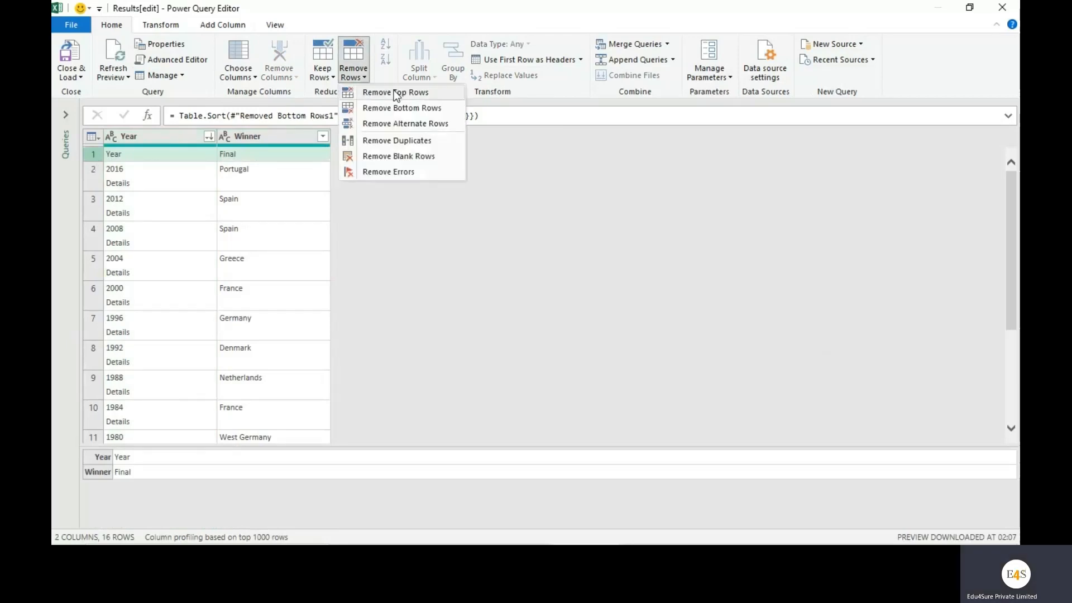
left_click(398, 92)
type("1")
left_click(691, 320)
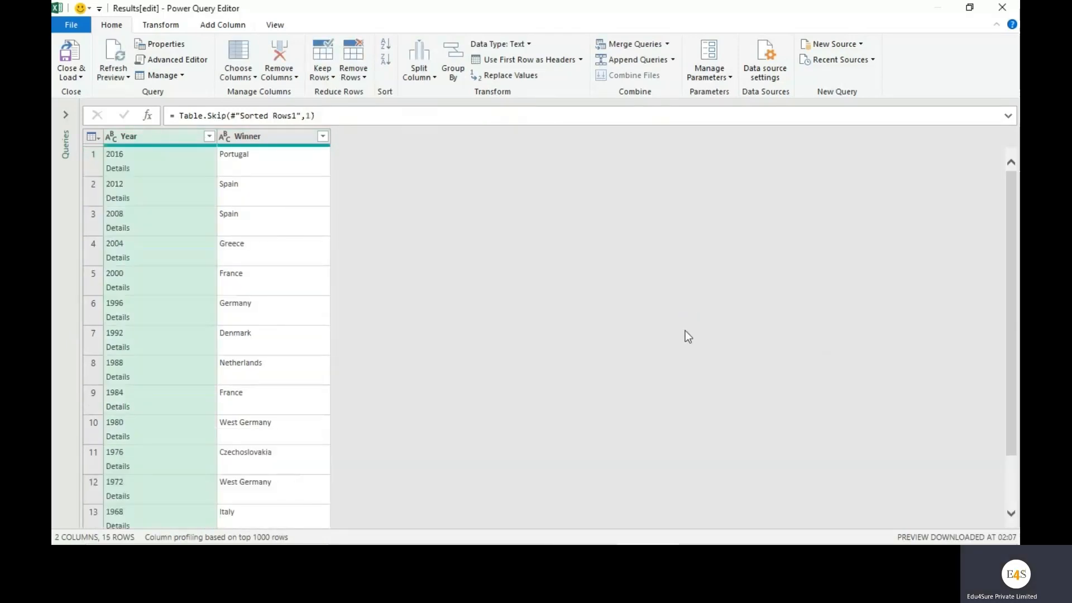
scroll(284, 266, "down", 2)
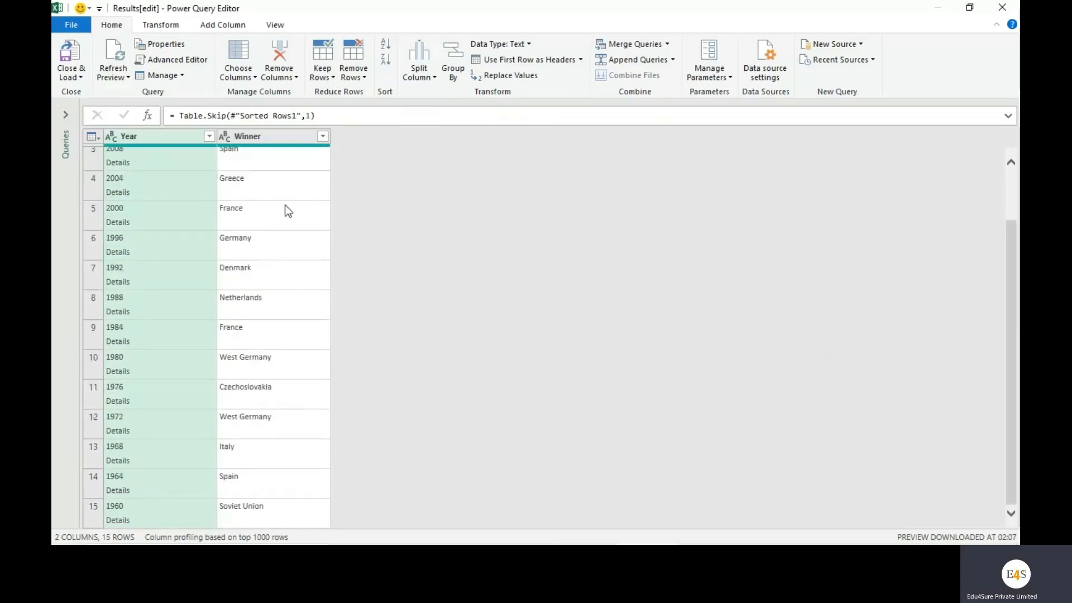
scroll(297, 215, "up", 3)
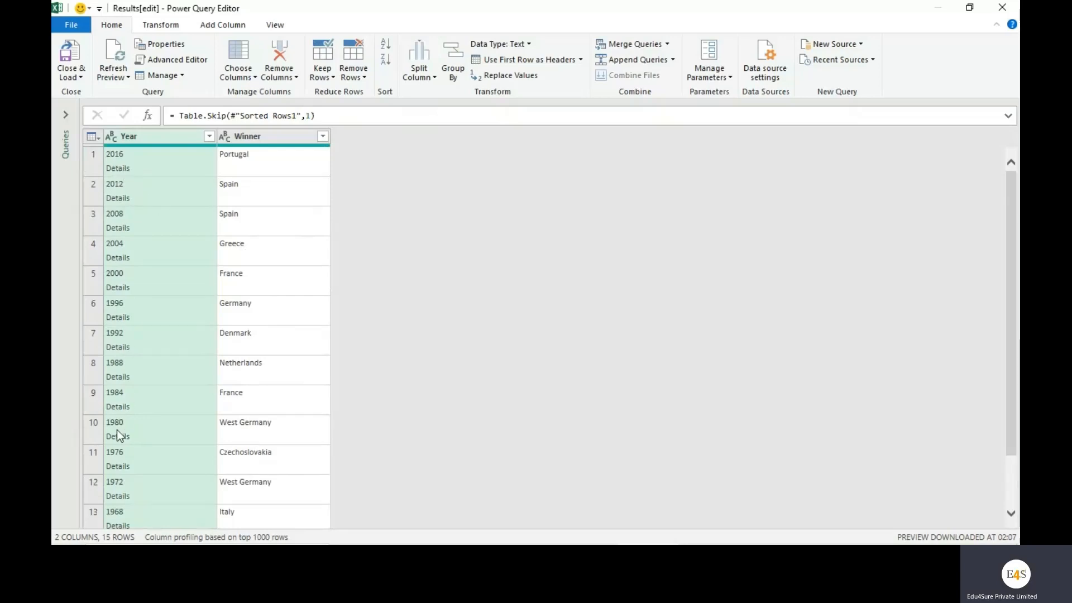
- Replace the text "Details" with nothing in the Year column and look over the cleaned years
scroll(132, 520, "down", 2)
scroll(134, 502, "up", 3)
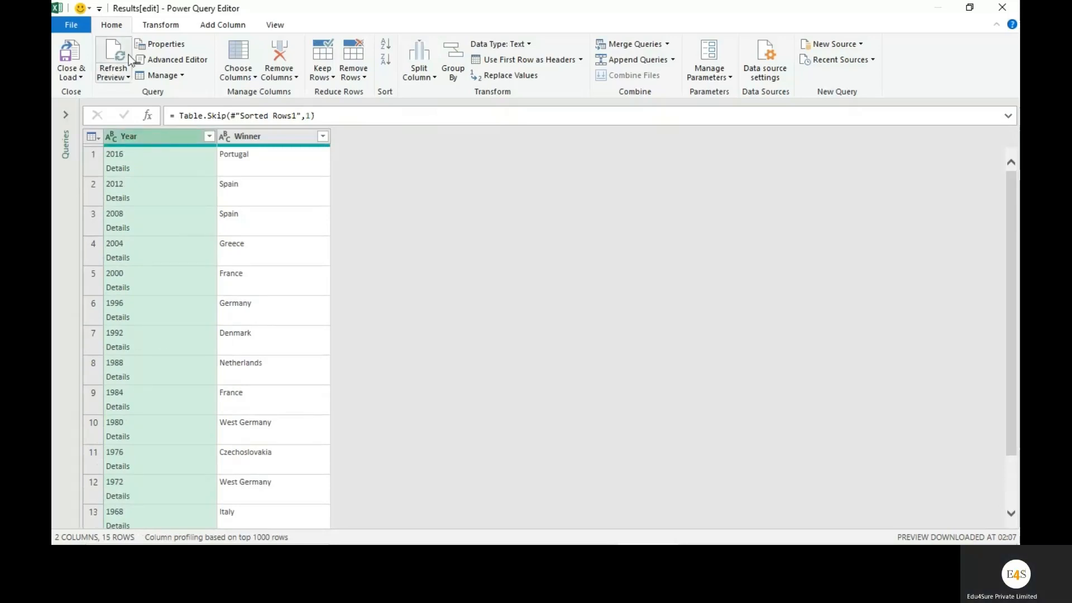
left_click(158, 25)
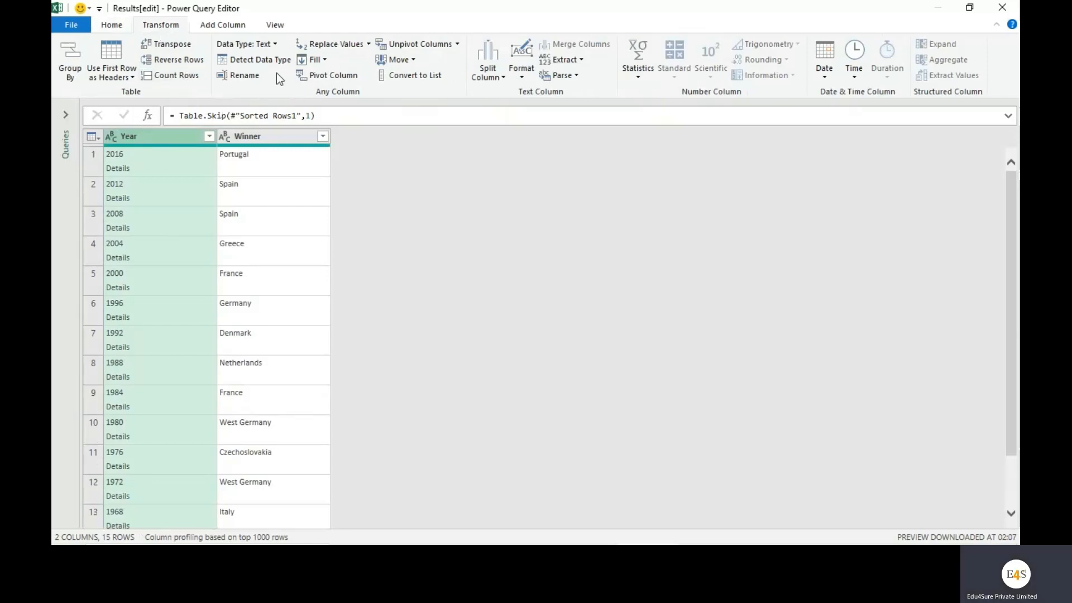
left_click(370, 48)
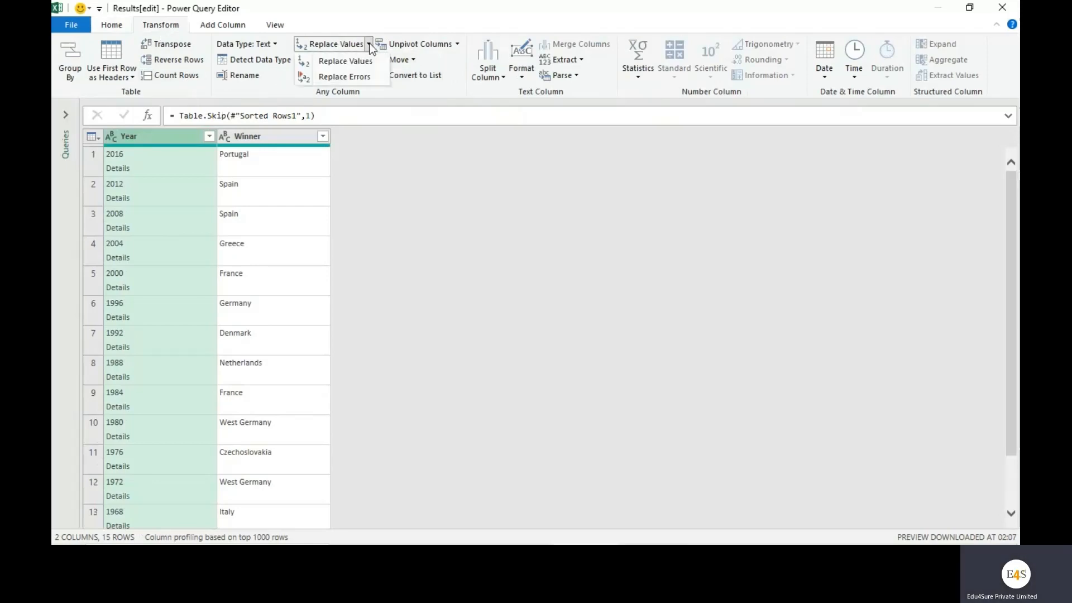
left_click(360, 60)
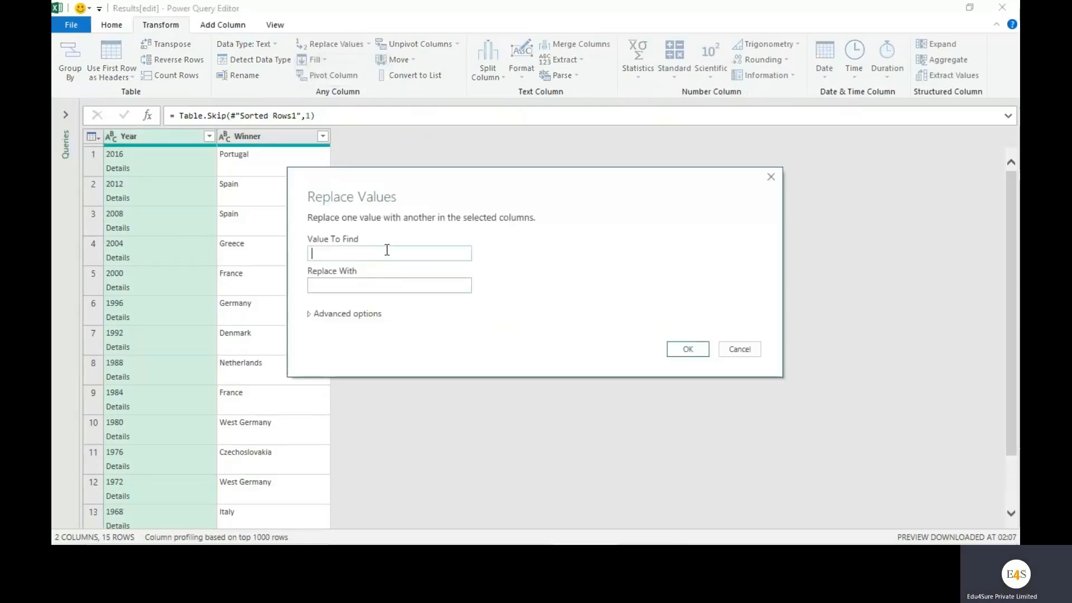
type("Details")
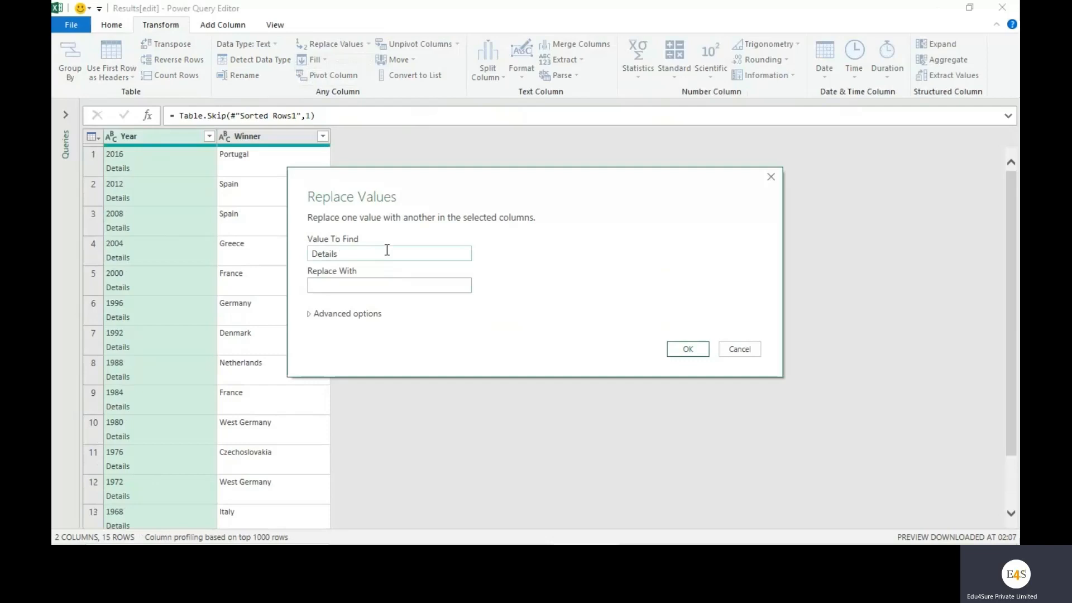
left_click(376, 287)
left_click(684, 351)
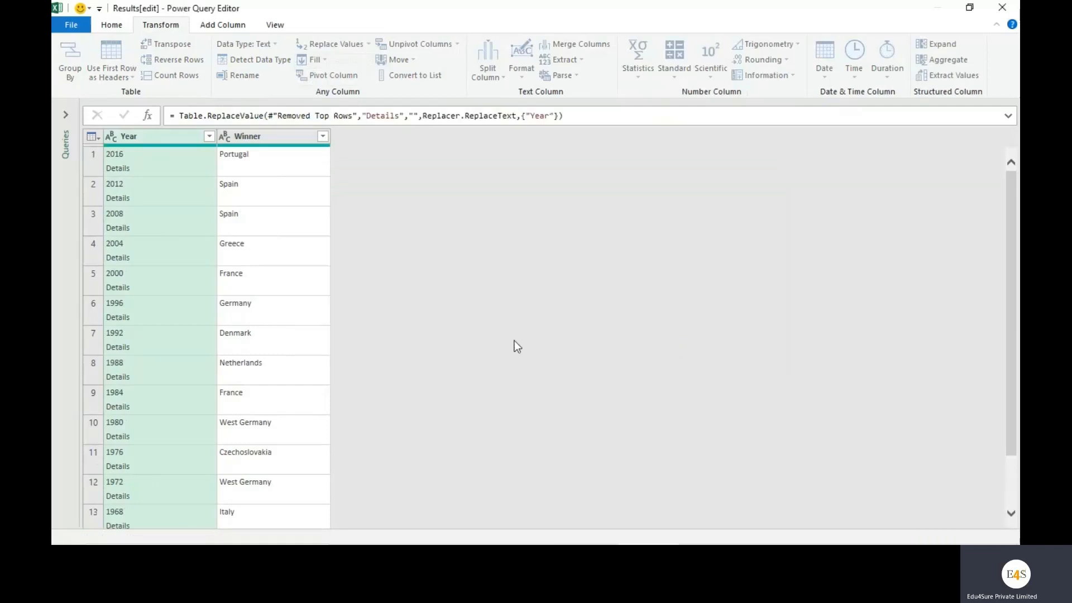
scroll(324, 328, "down", 2)
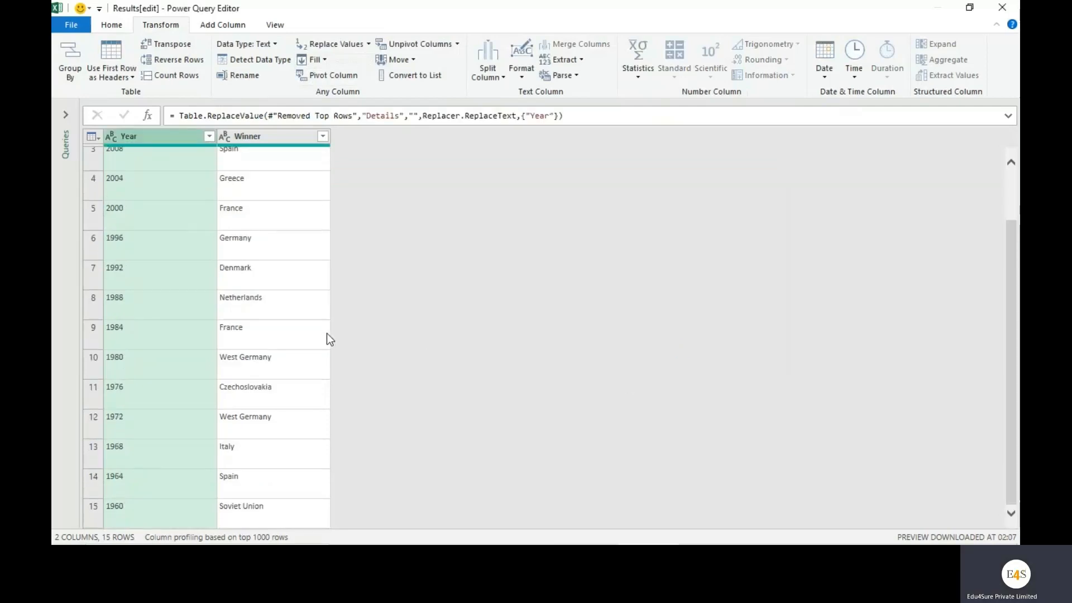
scroll(327, 335, "up", 3)
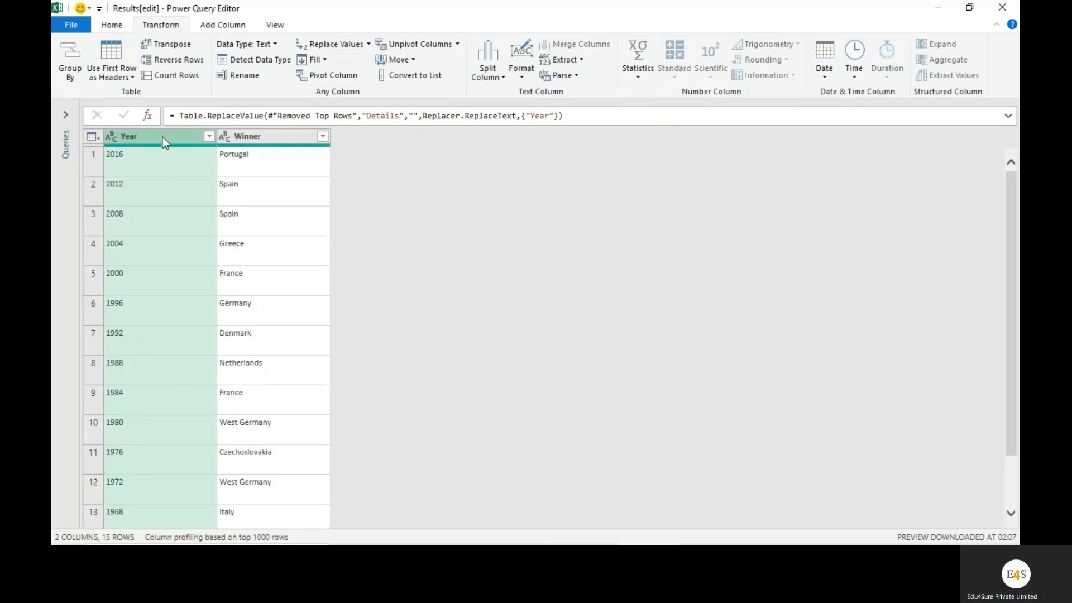
- Sort the table by Year in ascending order and inspect the first and last Year cells
left_click(121, 22)
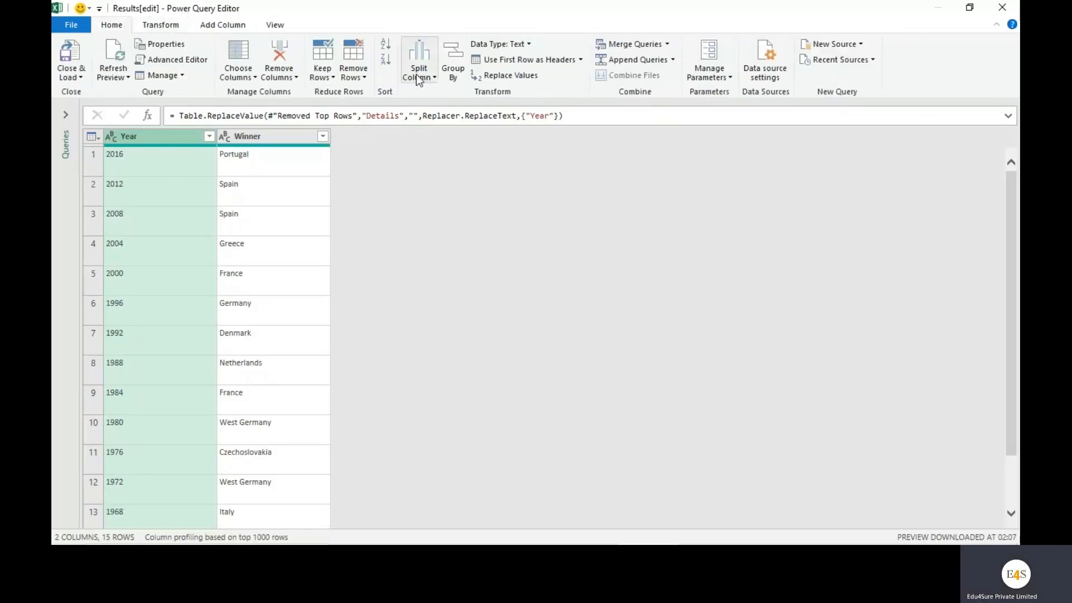
left_click(386, 48)
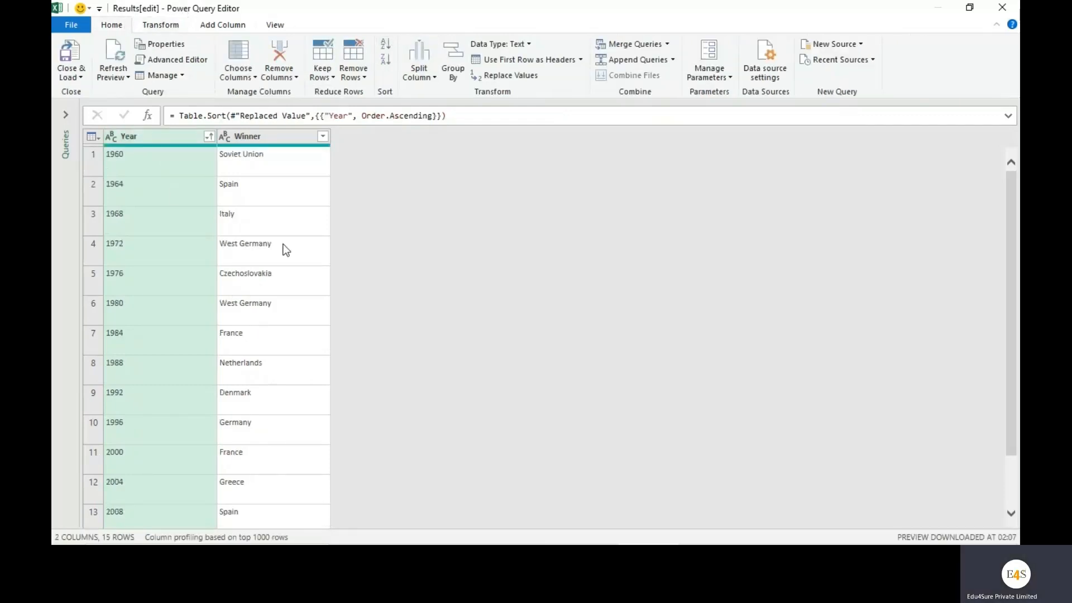
scroll(296, 256, "down", 2)
scroll(302, 260, "up", 2)
left_click(159, 173)
scroll(174, 257, "down", 3)
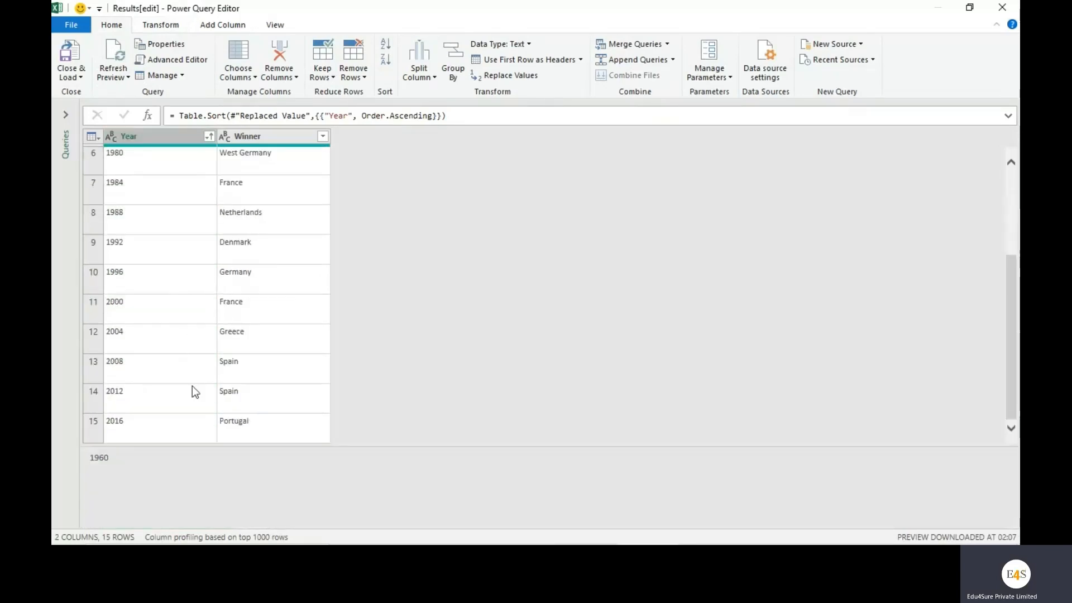
left_click(176, 428)
scroll(355, 401, "up", 3)
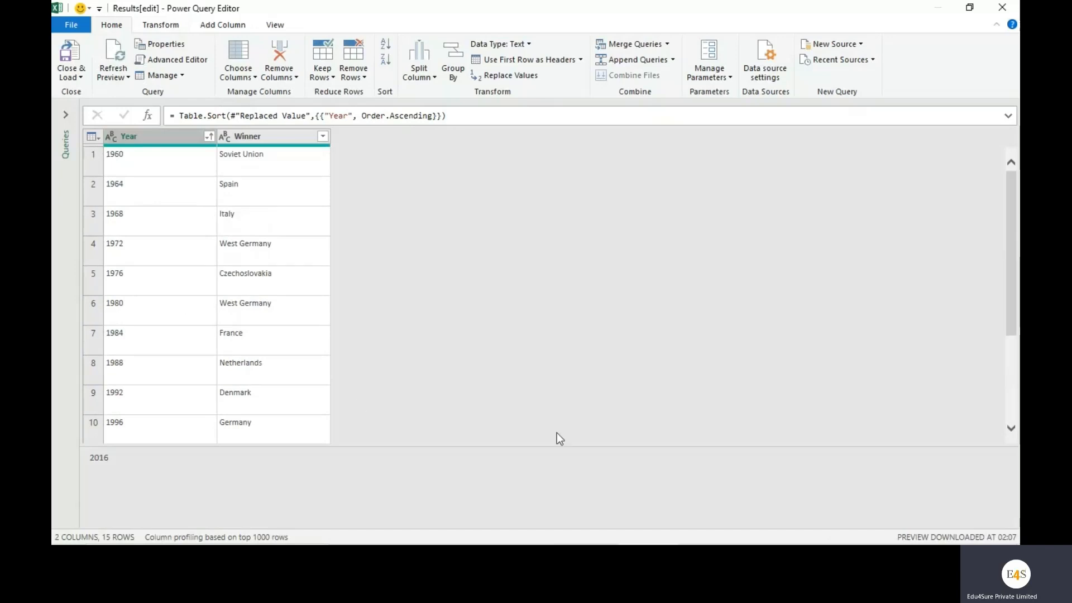
left_click_drag(1012, 331, 1017, 229)
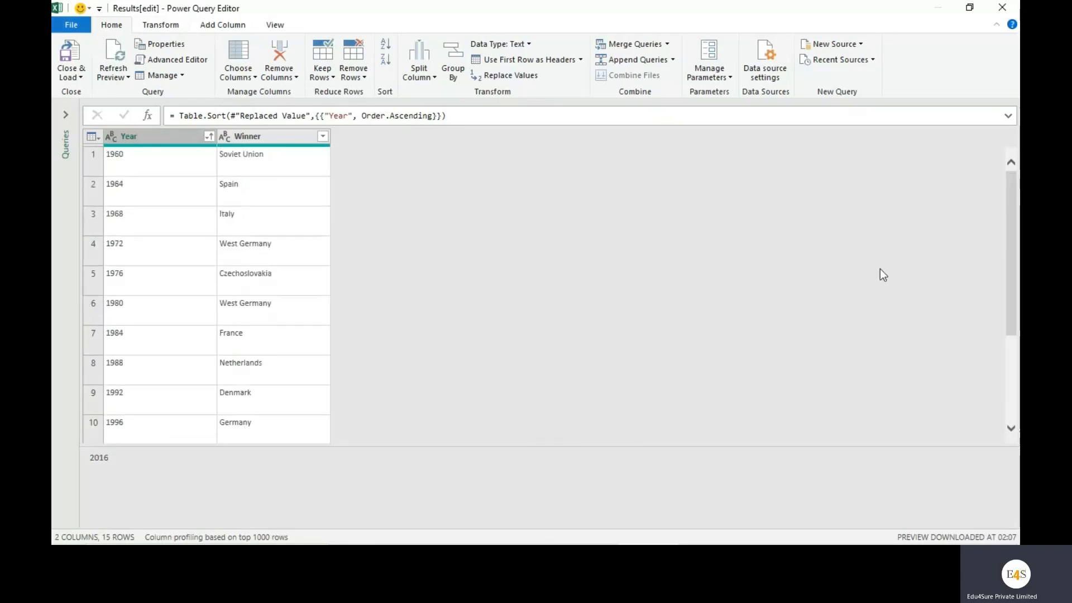